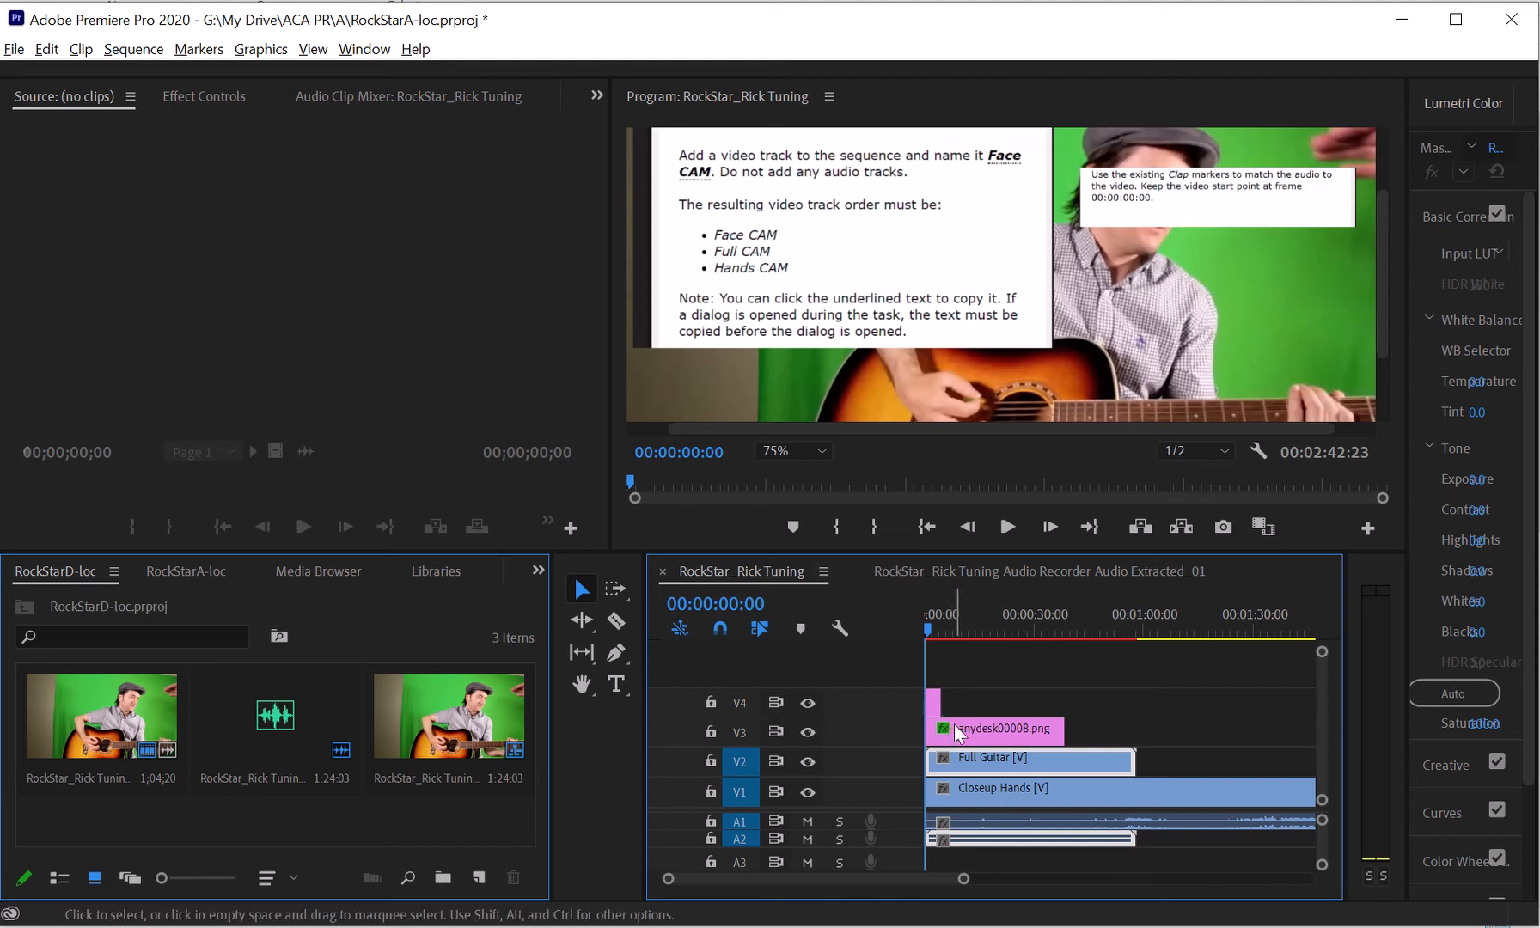
Move the anydesk00008.png overlay on V3 so it ends with the Full Guitar clip, and set the playhead to 00:00:21:20
drag(937, 729, 1012, 723)
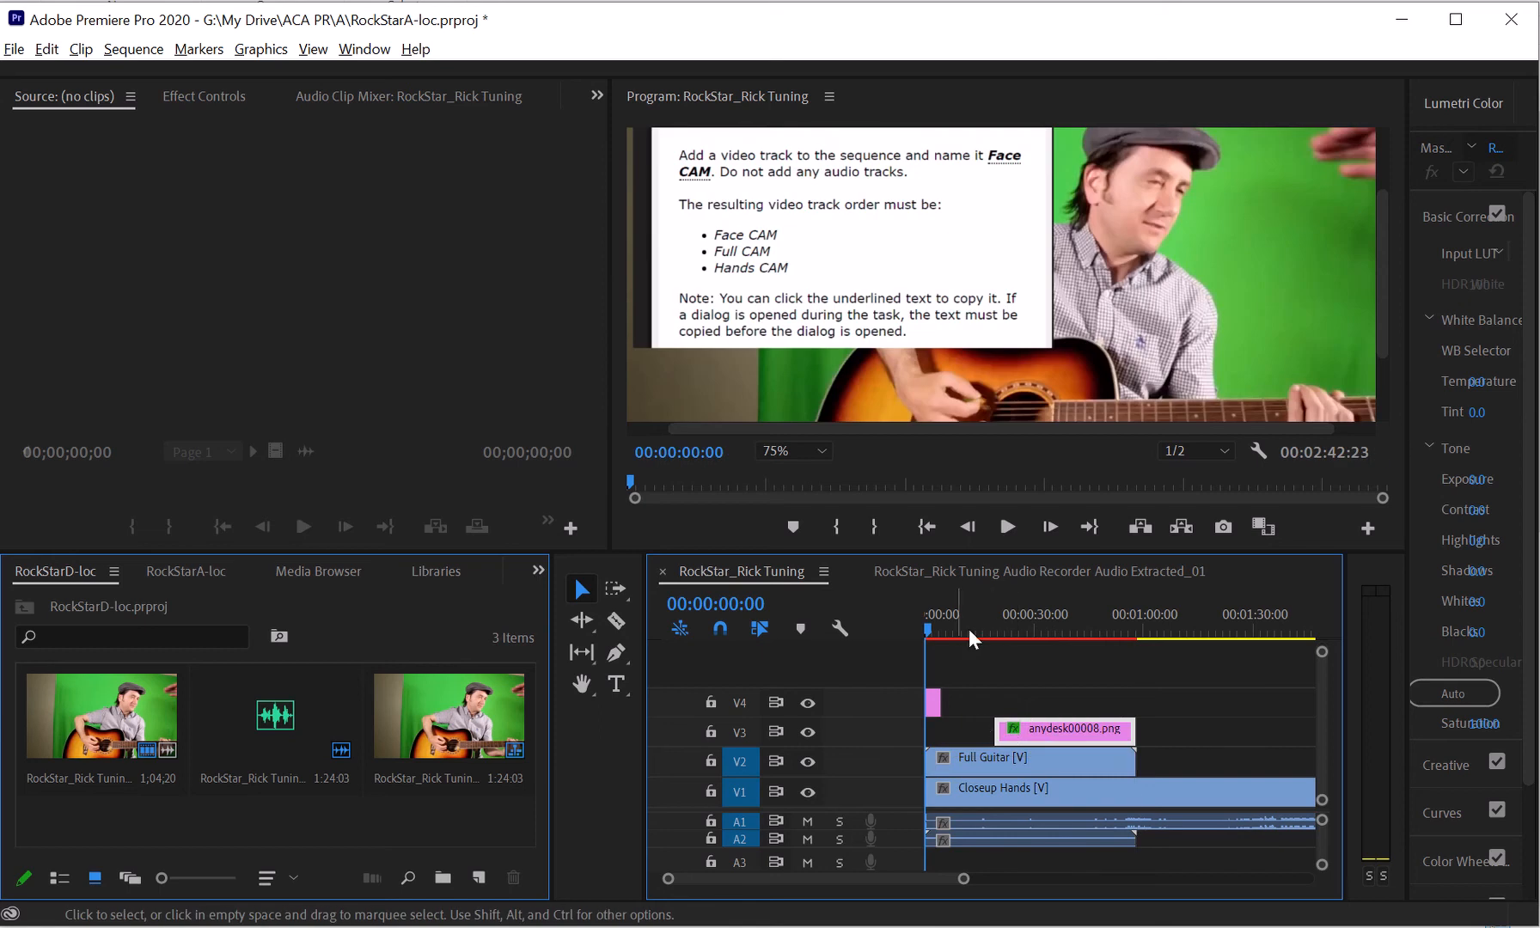
click(1004, 630)
Place the anydesk00008.png overlay at the start of V2 in the Audio Extracted_01 sequence and save the project
drag(1053, 727, 943, 706)
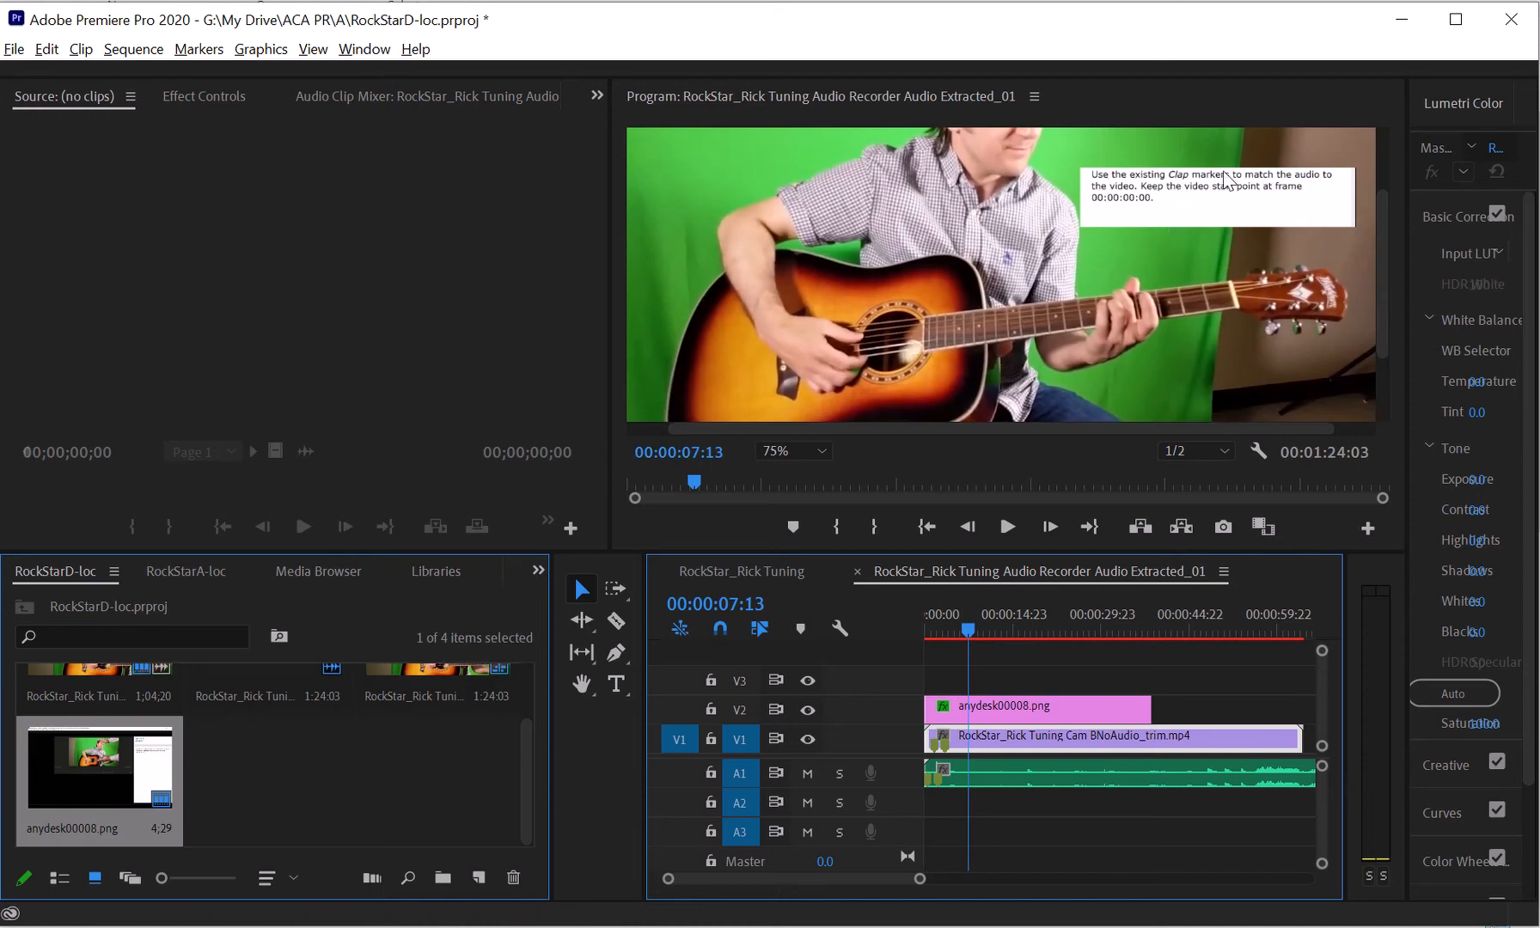
click(17, 54)
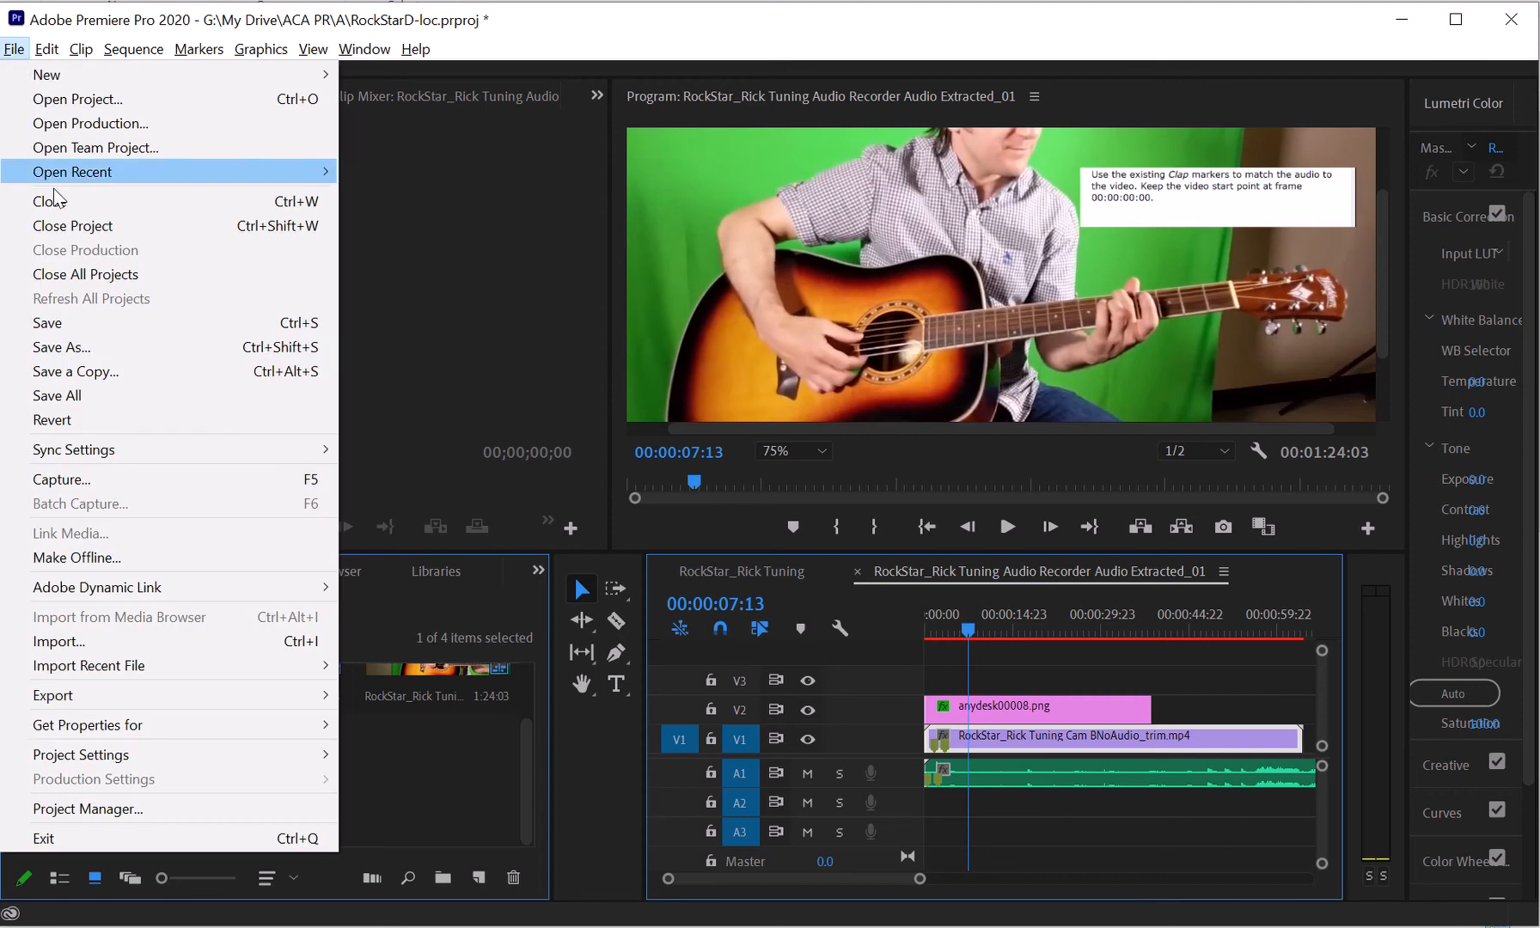
click(66, 322)
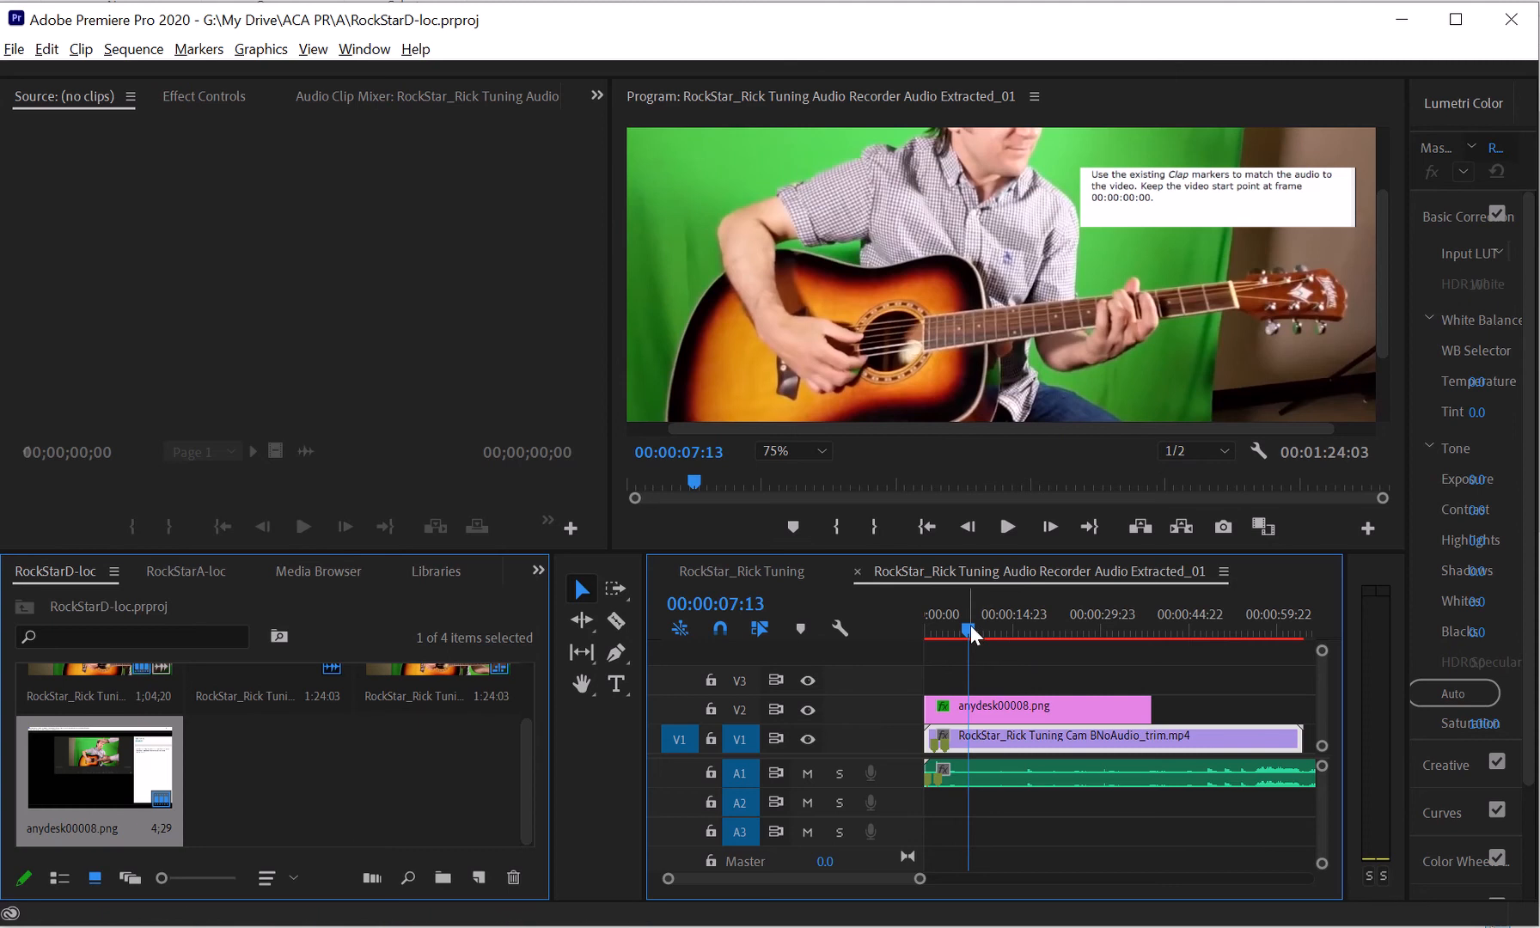
Play the Audio Extracted_01 sequence from 00:00:00:00 to check how well the audio matches the video
drag(969, 627, 902, 633)
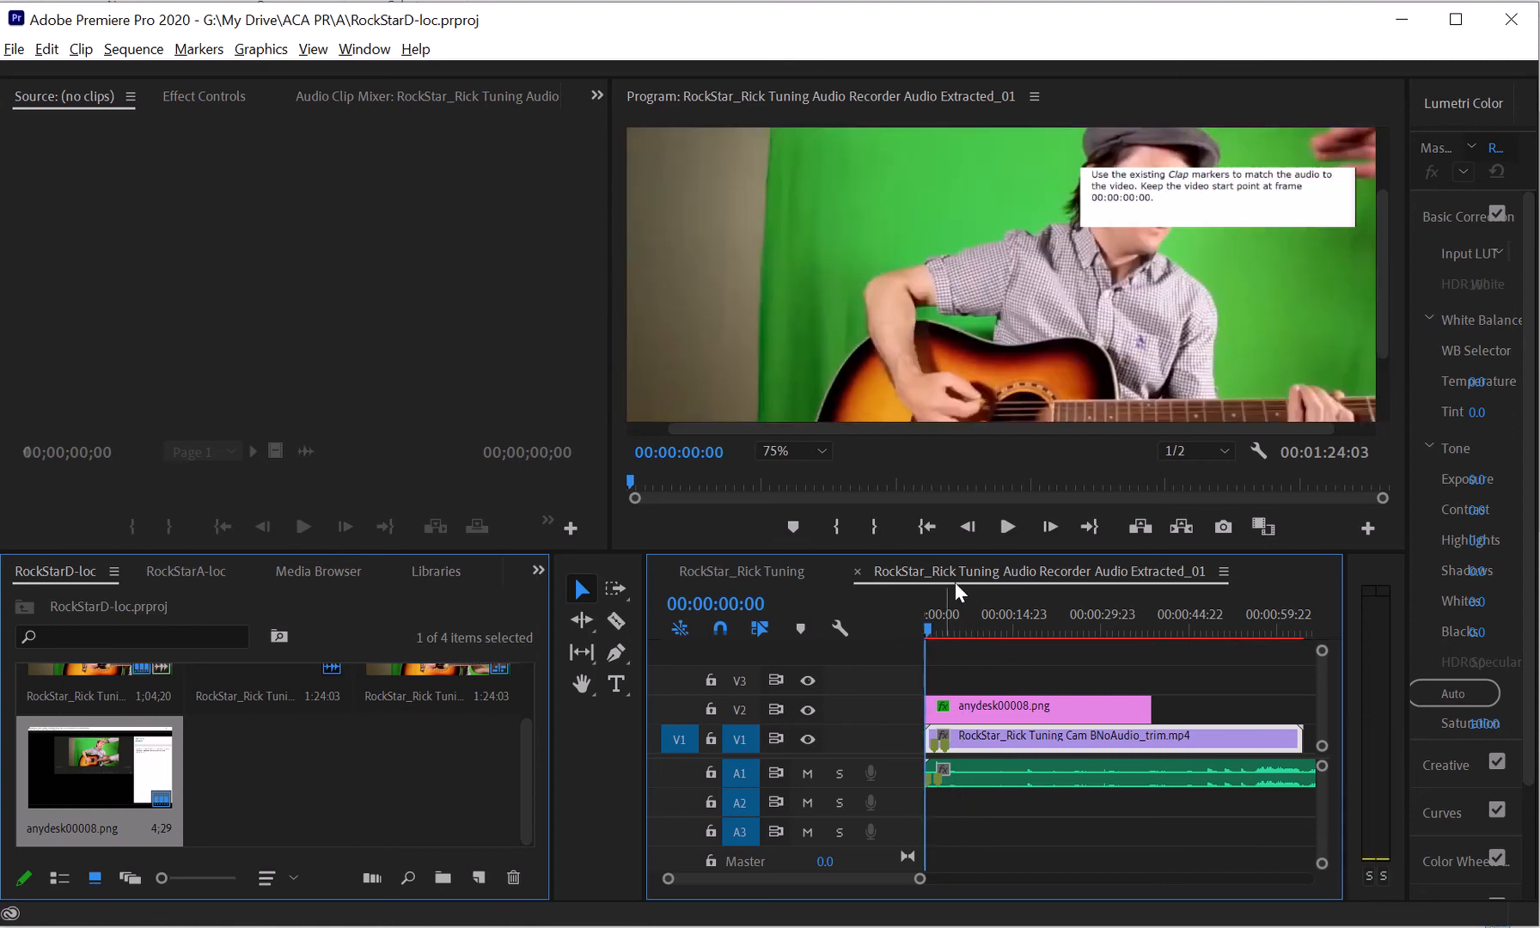
click(1006, 526)
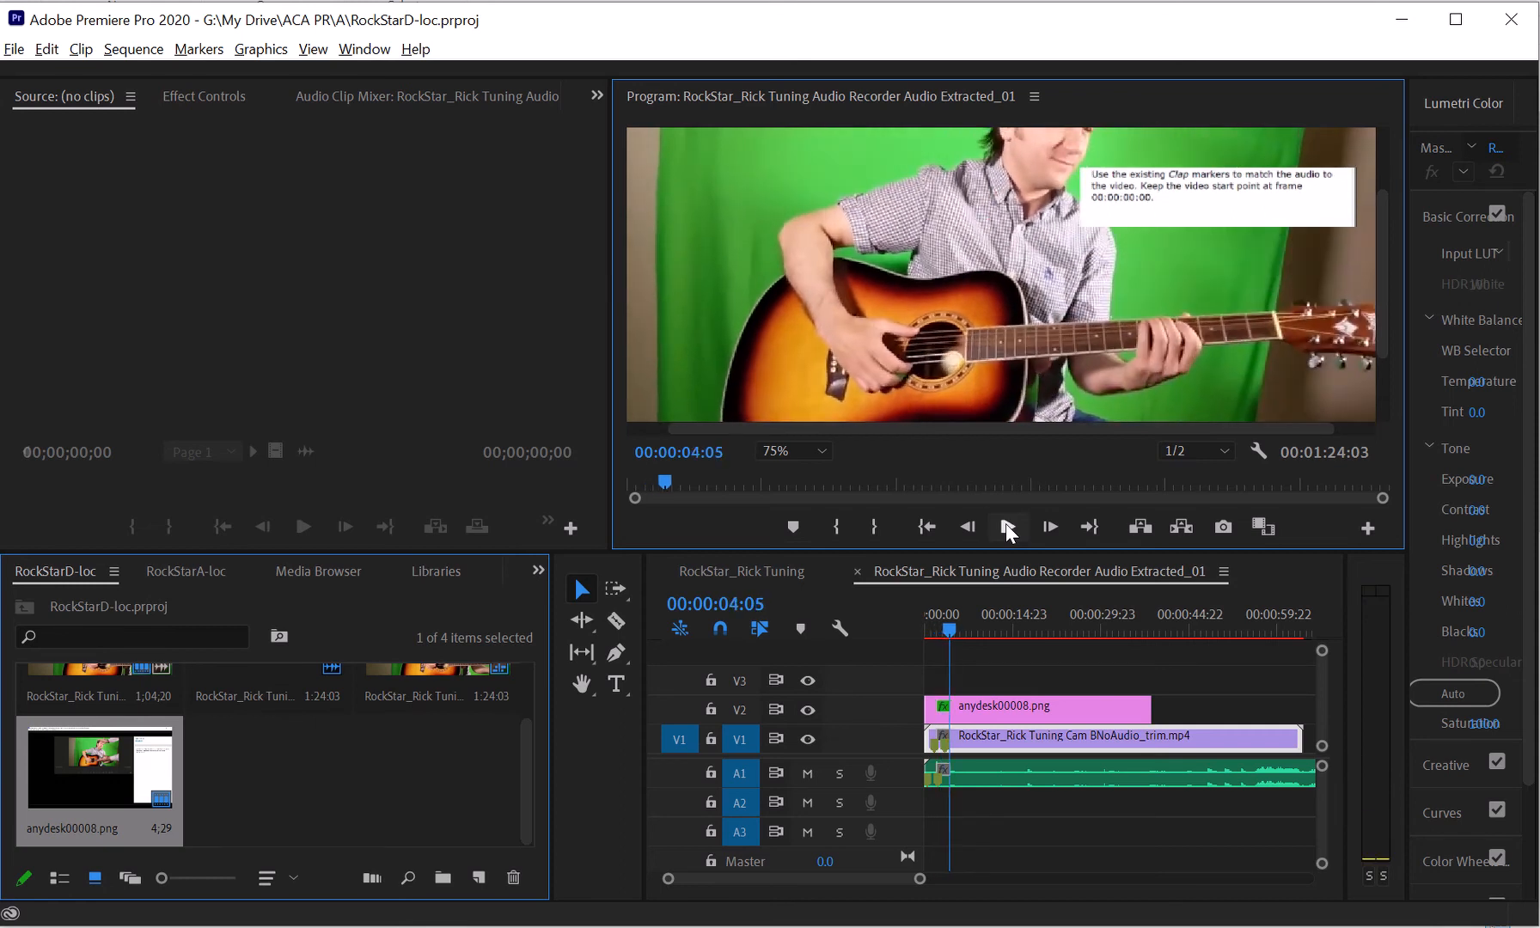
click(1008, 526)
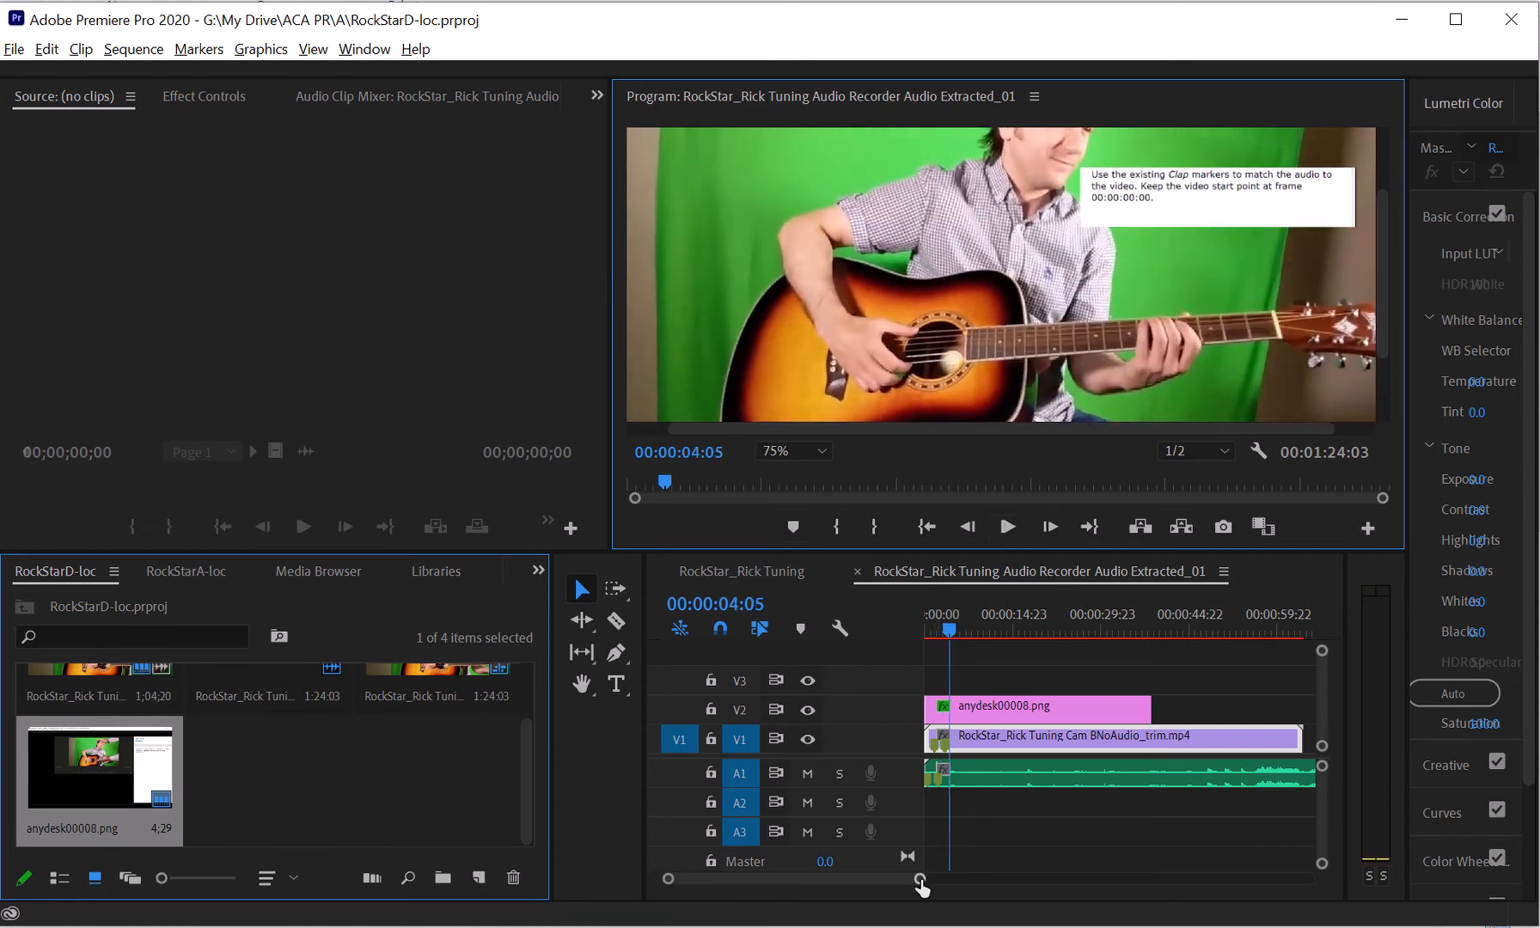
Shift the A1 audio clip later until its second Clap marker aligns with the second one on the V1 video clip, leaving the video at 00:00:00:00
drag(921, 886, 850, 891)
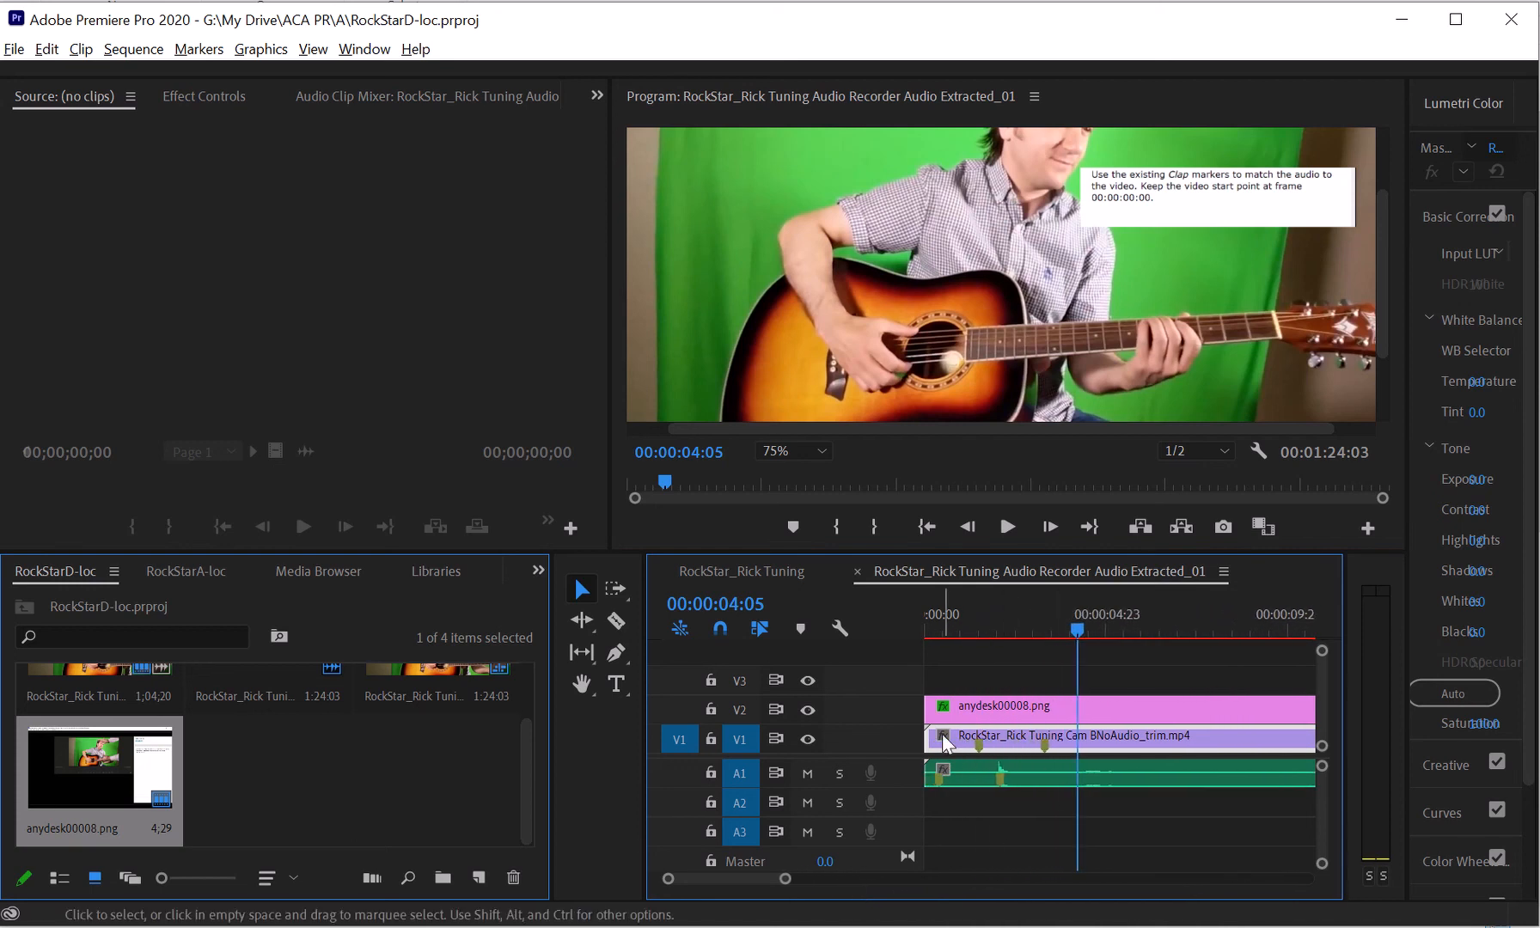
click(1042, 777)
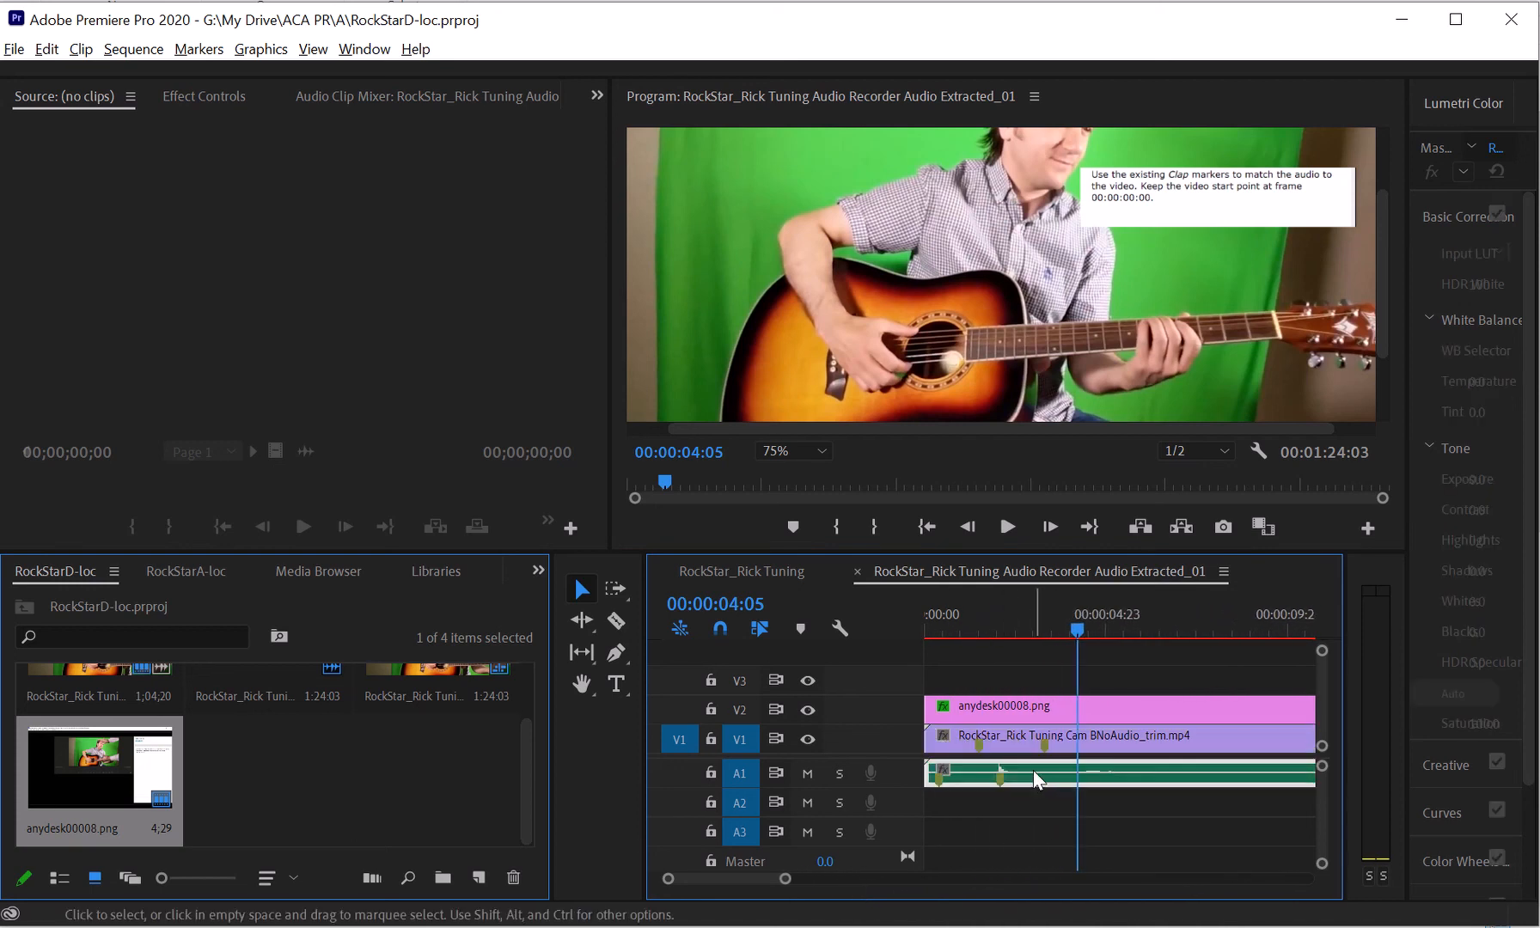
drag(1034, 771, 1070, 773)
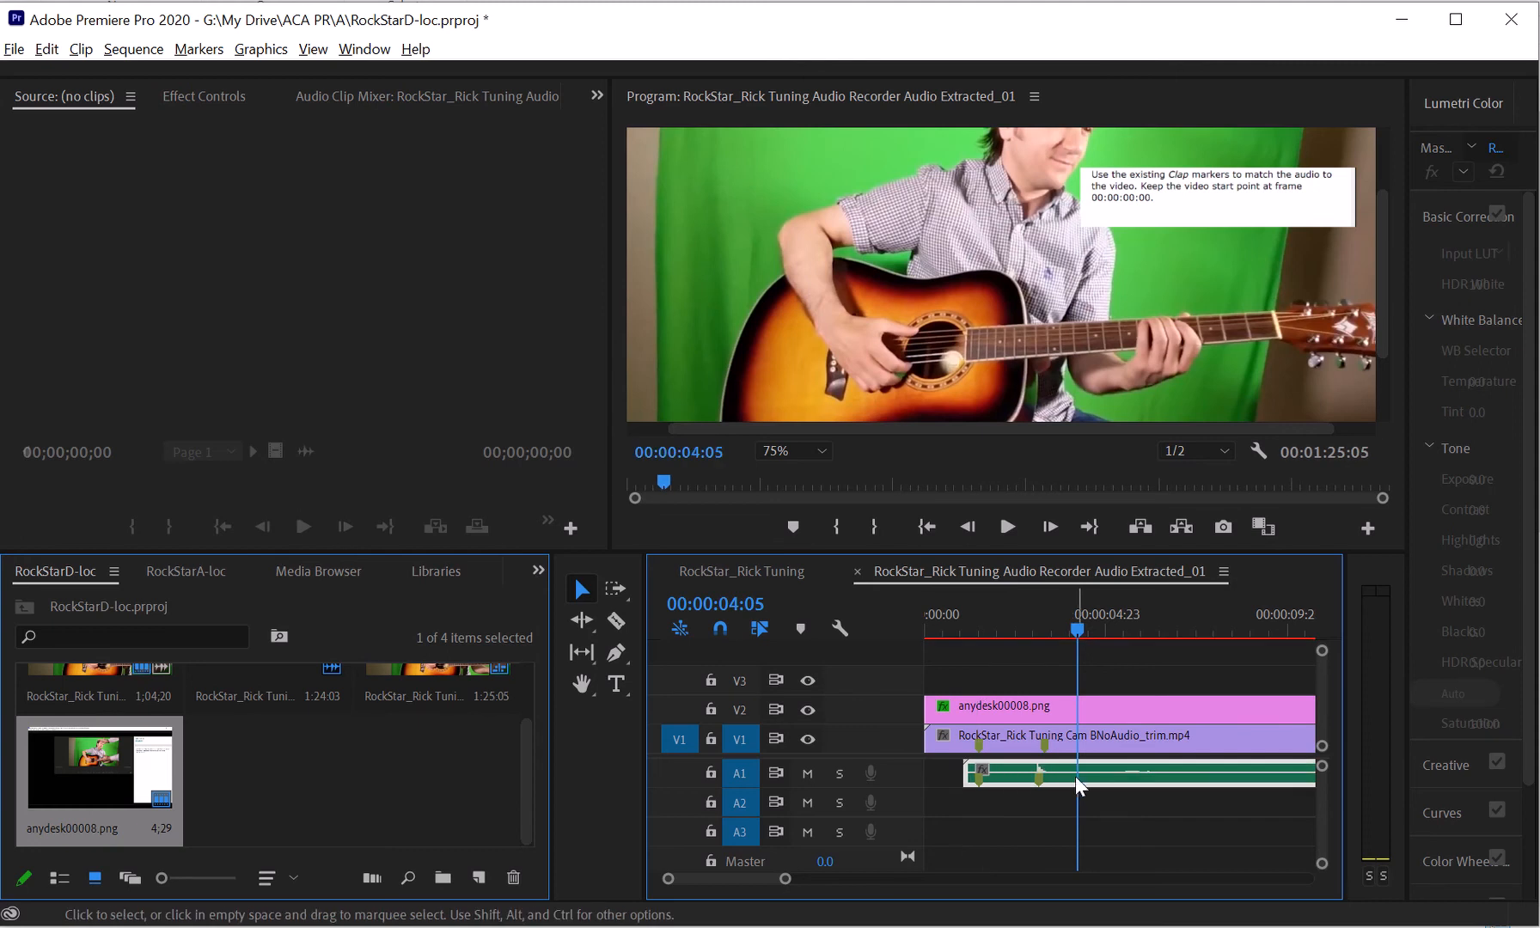
drag(1076, 776, 1093, 779)
Play the sequence from near its beginning to check the sync between the shifted audio and the video
drag(1021, 636, 953, 634)
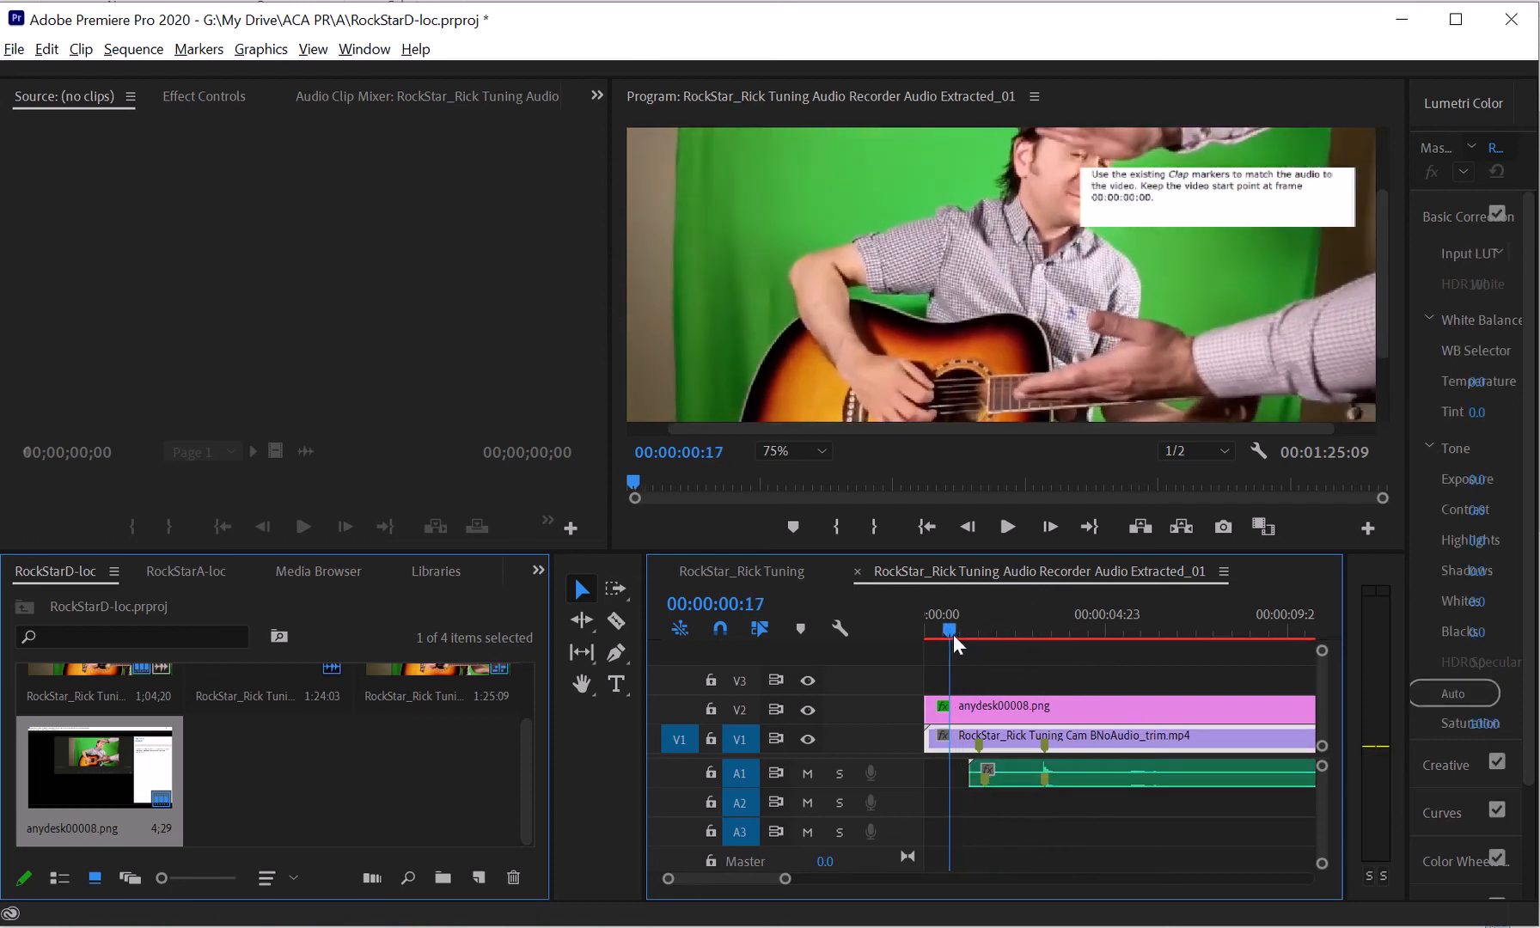
click(1008, 526)
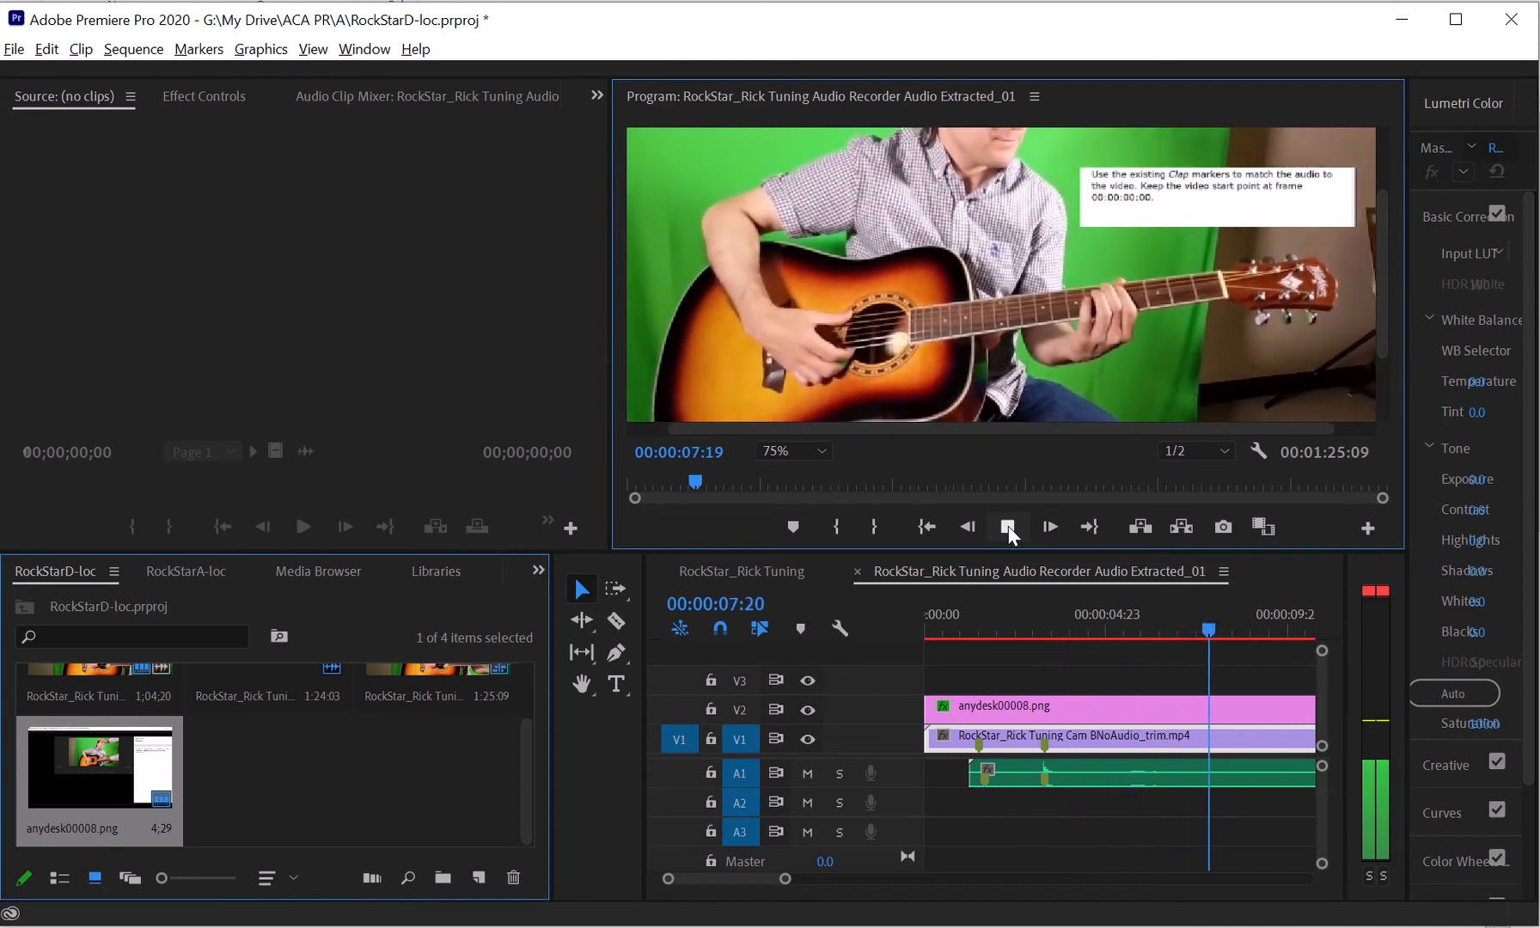
click(1009, 526)
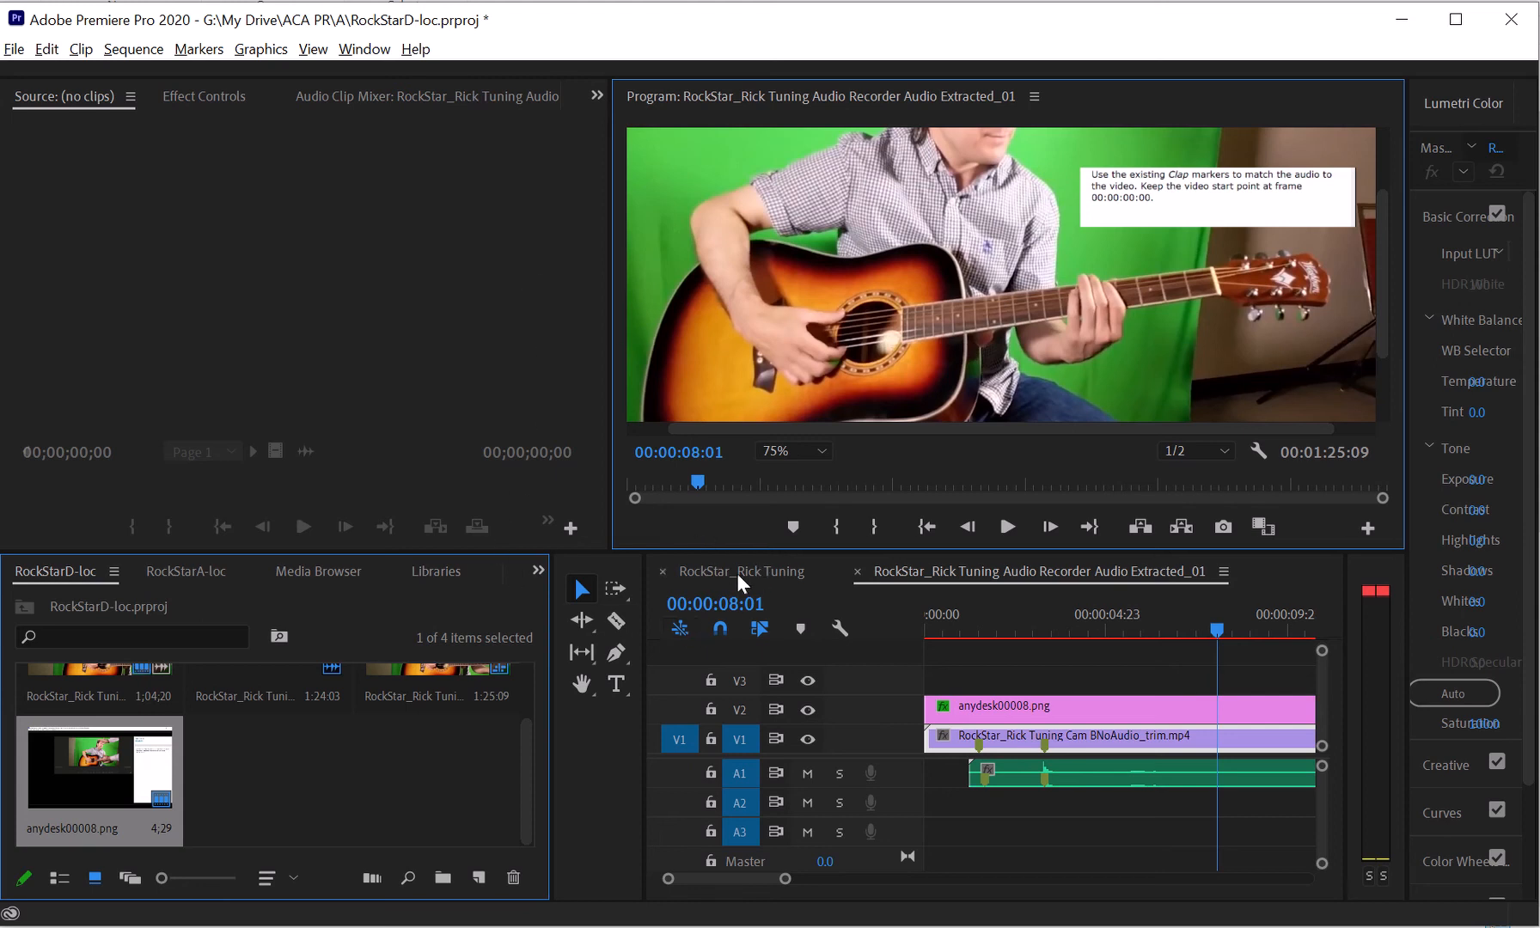
Delete the anydesk00008.png overlay from V3 in the RockStar_Rick Tuning sequence and return the playhead to 00:00:00:00
click(697, 573)
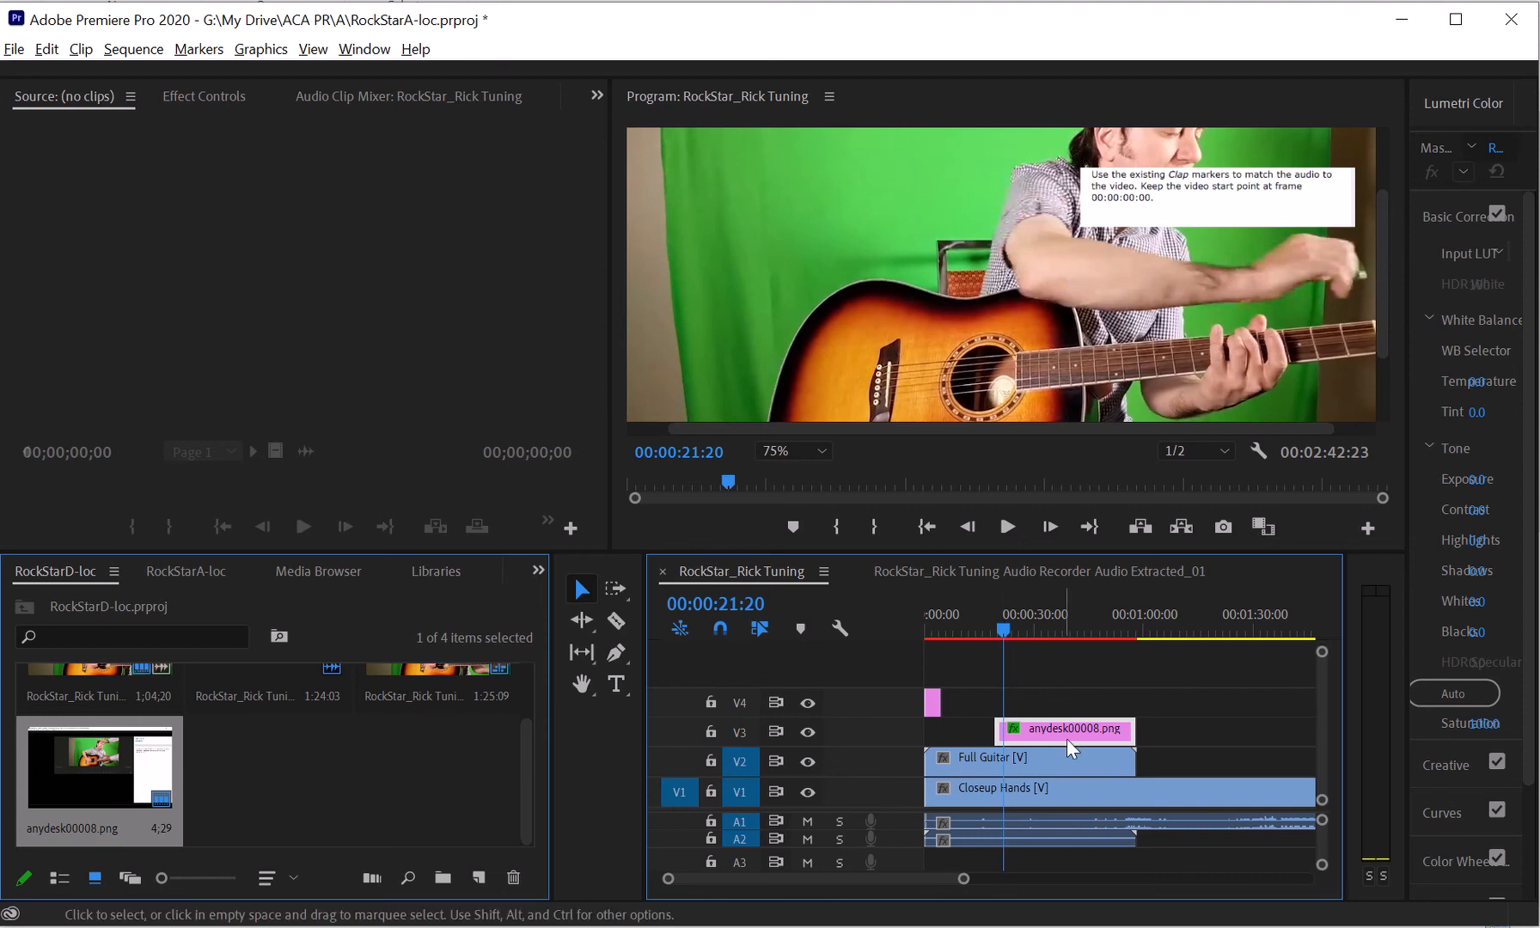
key(Delete)
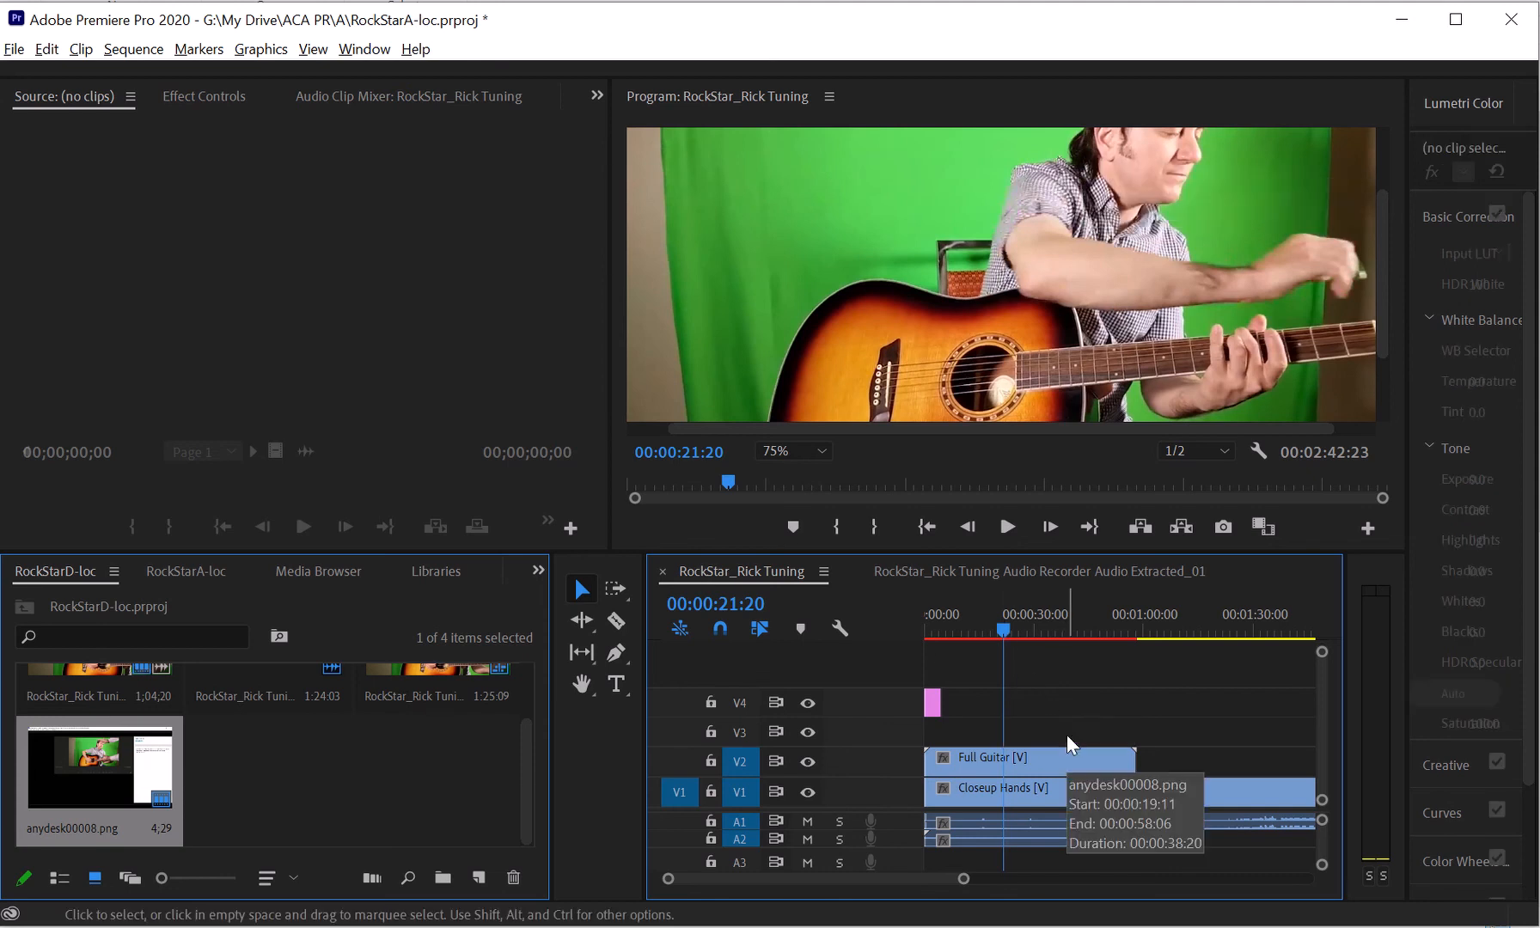
click(938, 629)
drag(938, 629, 898, 626)
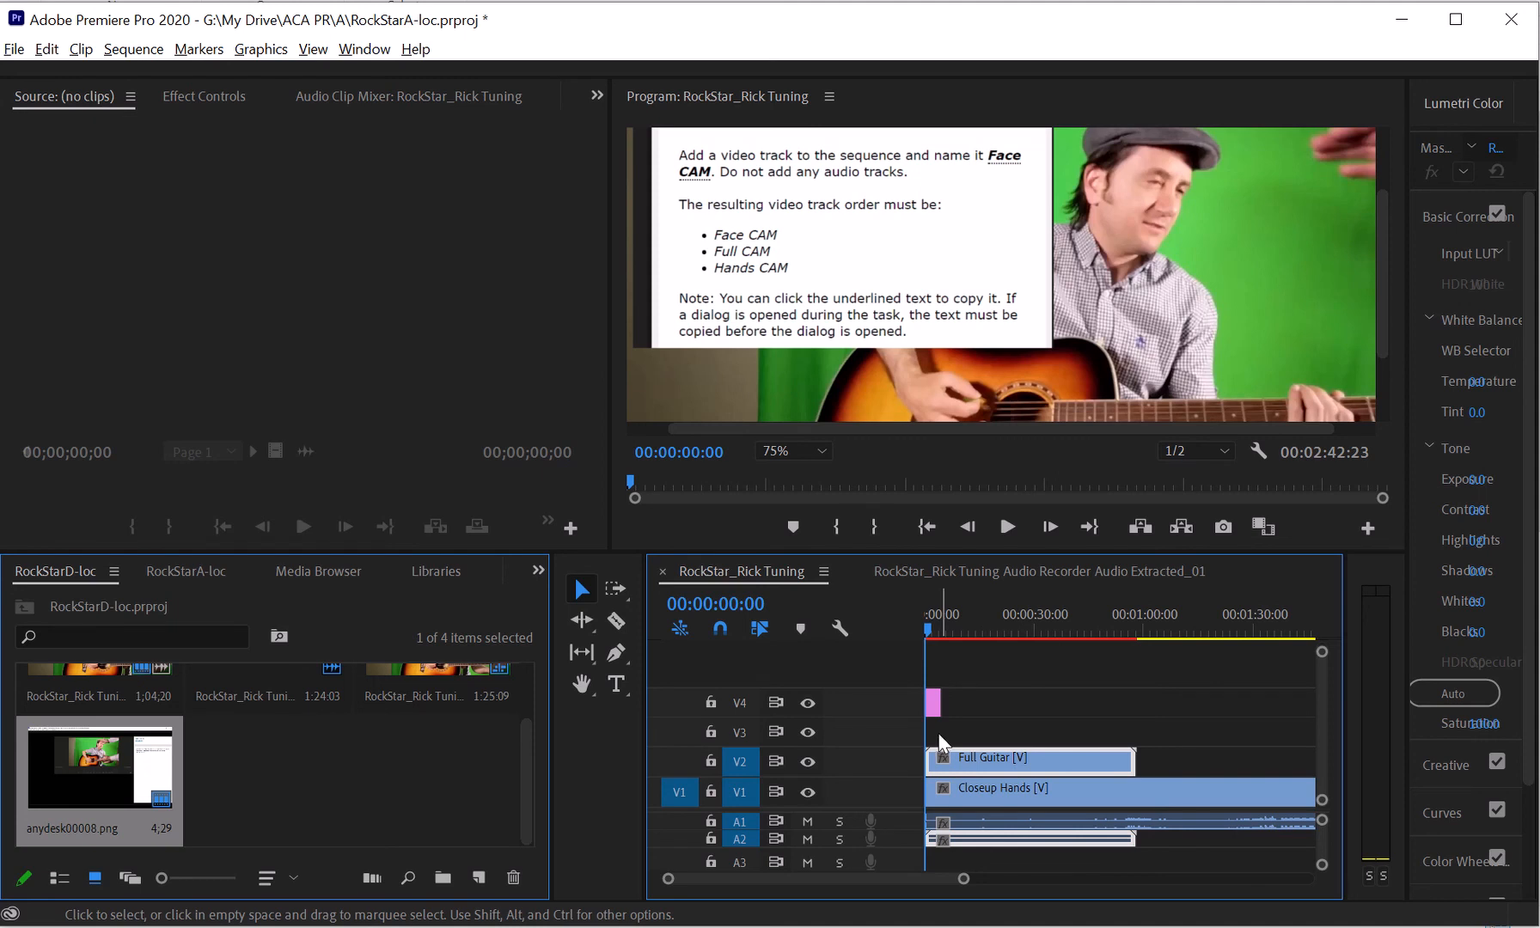
Add a single video track directly above V3 in the RockStar_Rick Tuning sequence
right_click(891, 692)
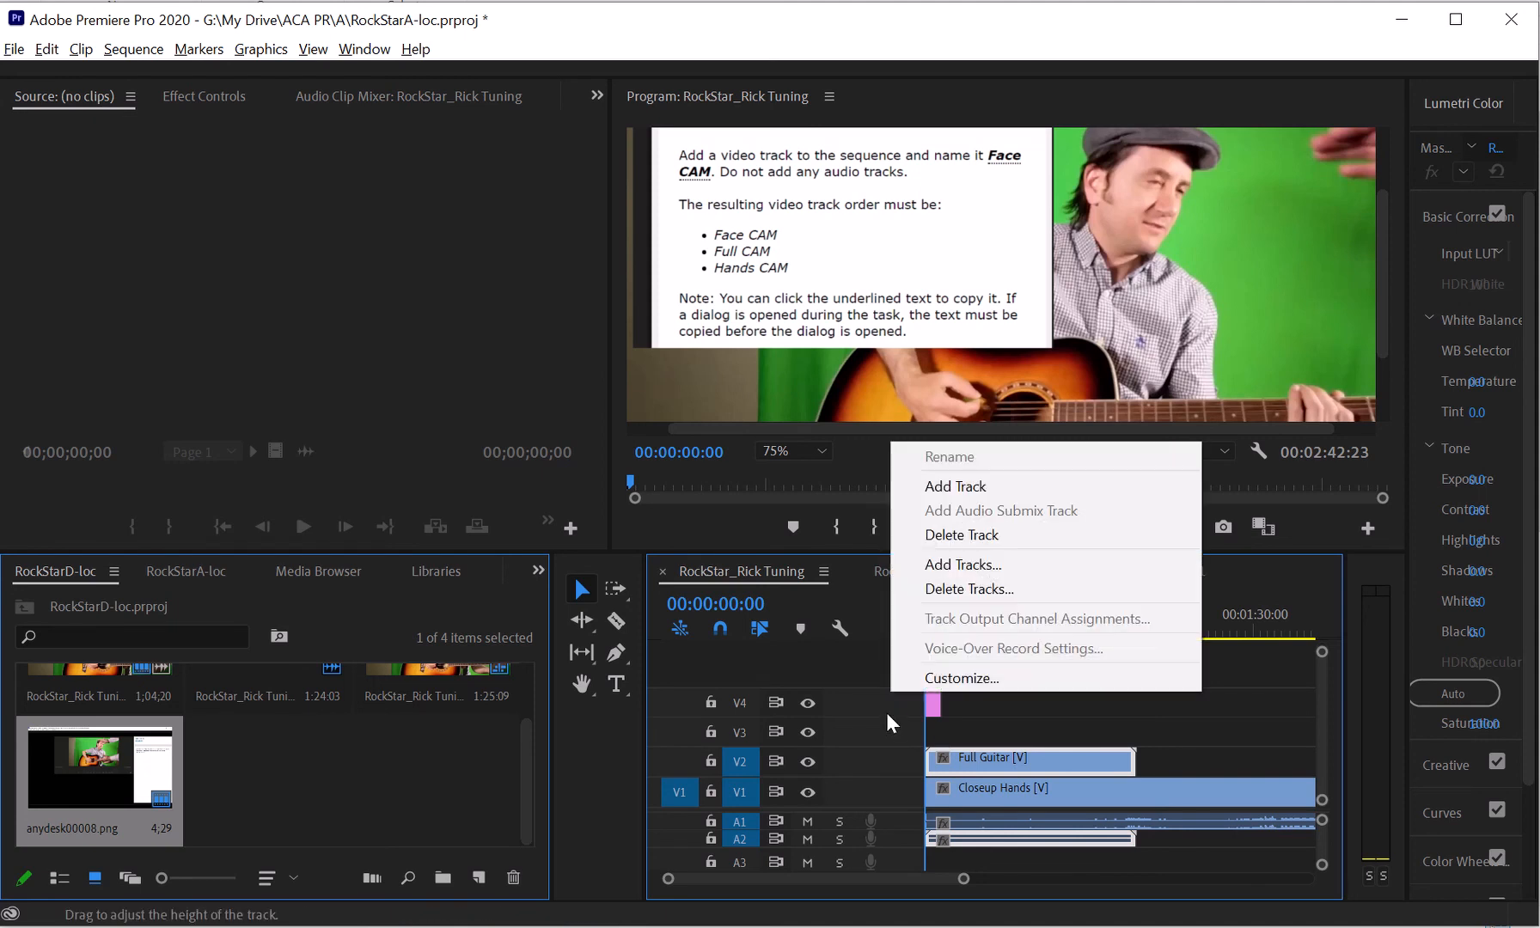
click(887, 713)
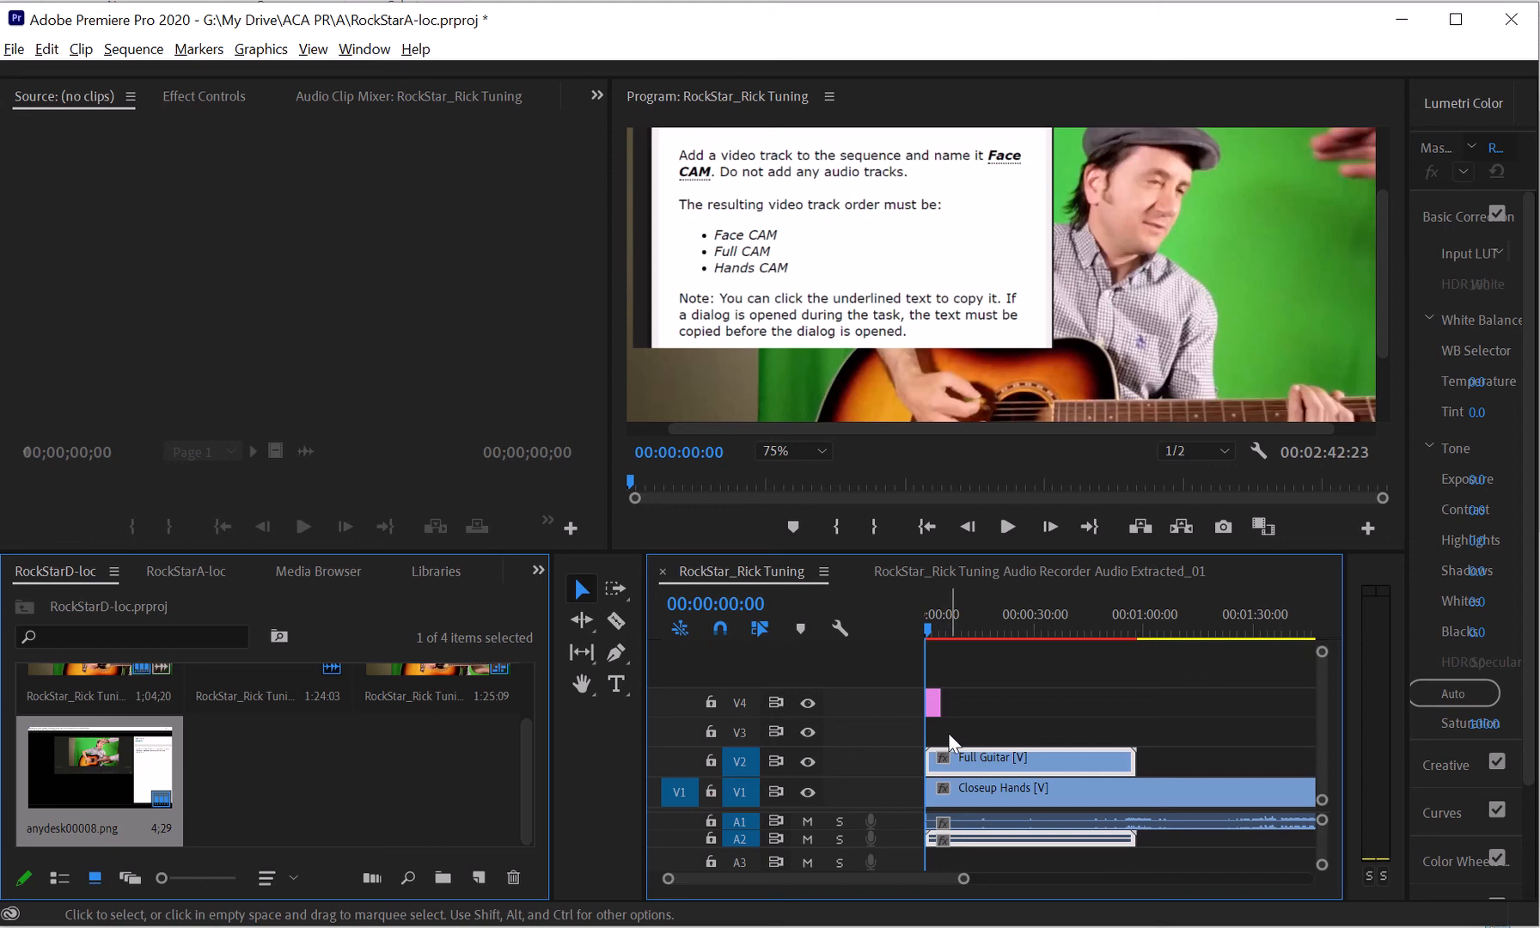
right_click(881, 726)
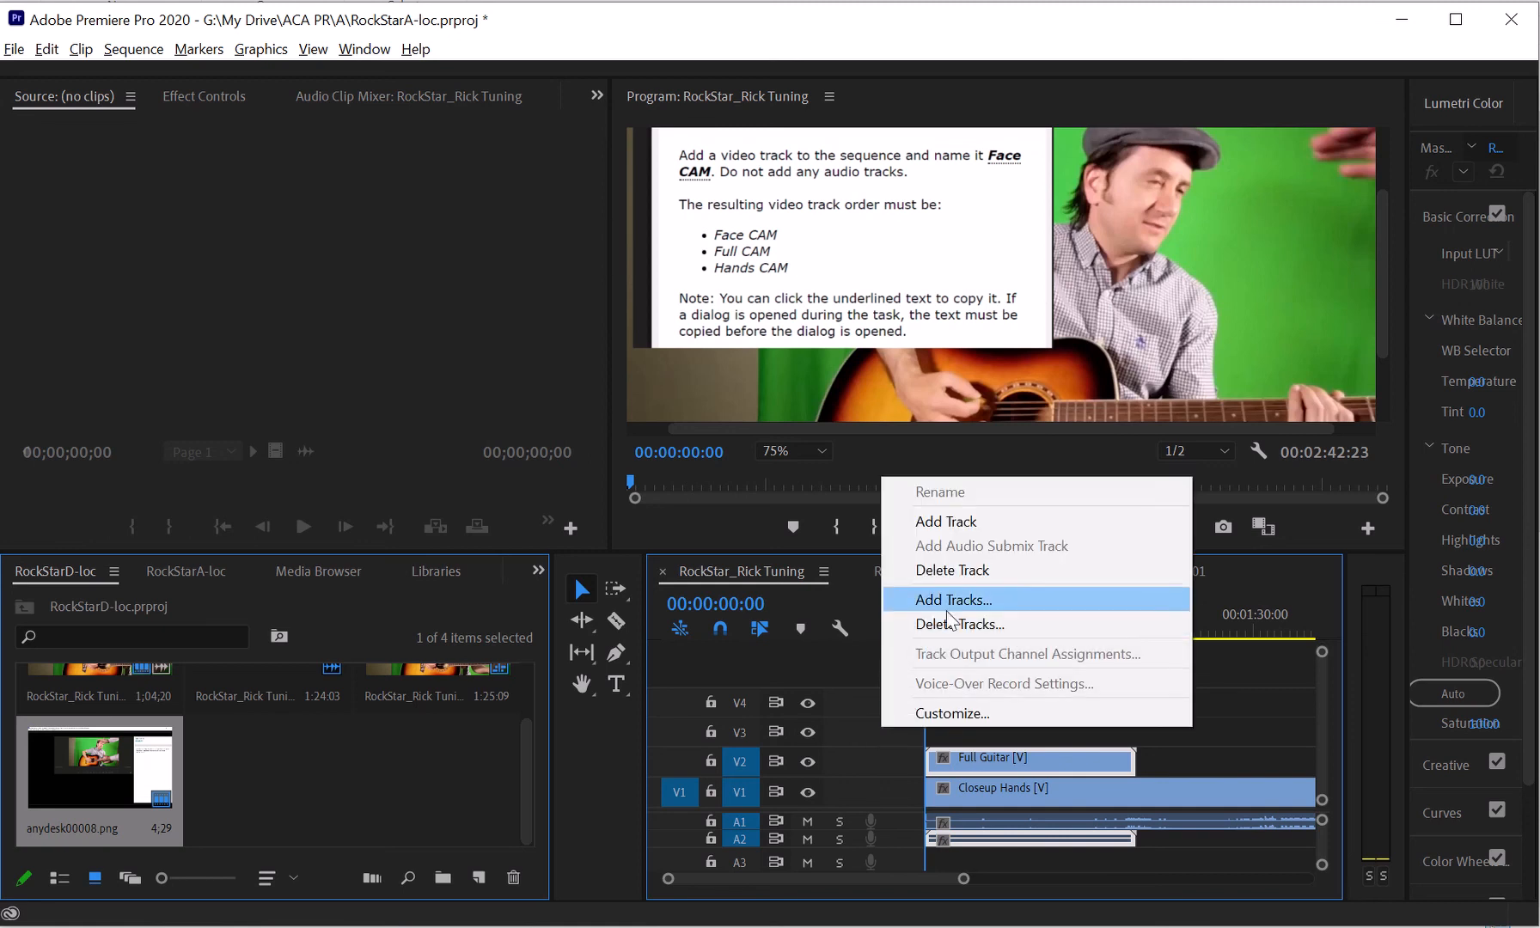
click(956, 521)
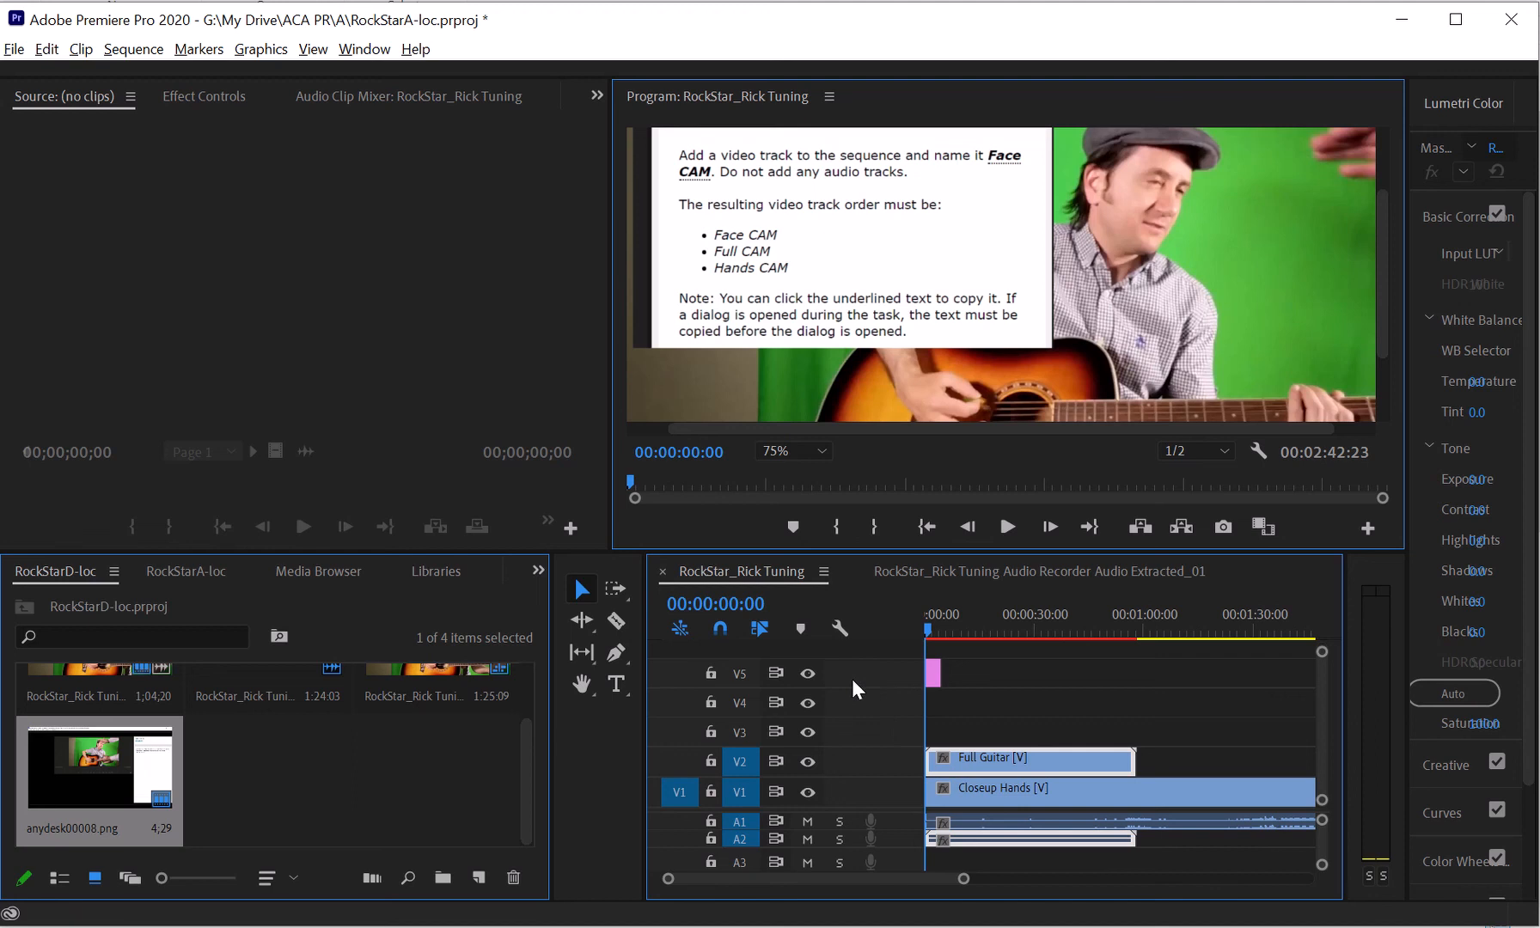
Delete video tracks V5, V4 and V3 from the RockStar_Rick Tuning sequence, leaving only V2 and V1
right_click(891, 667)
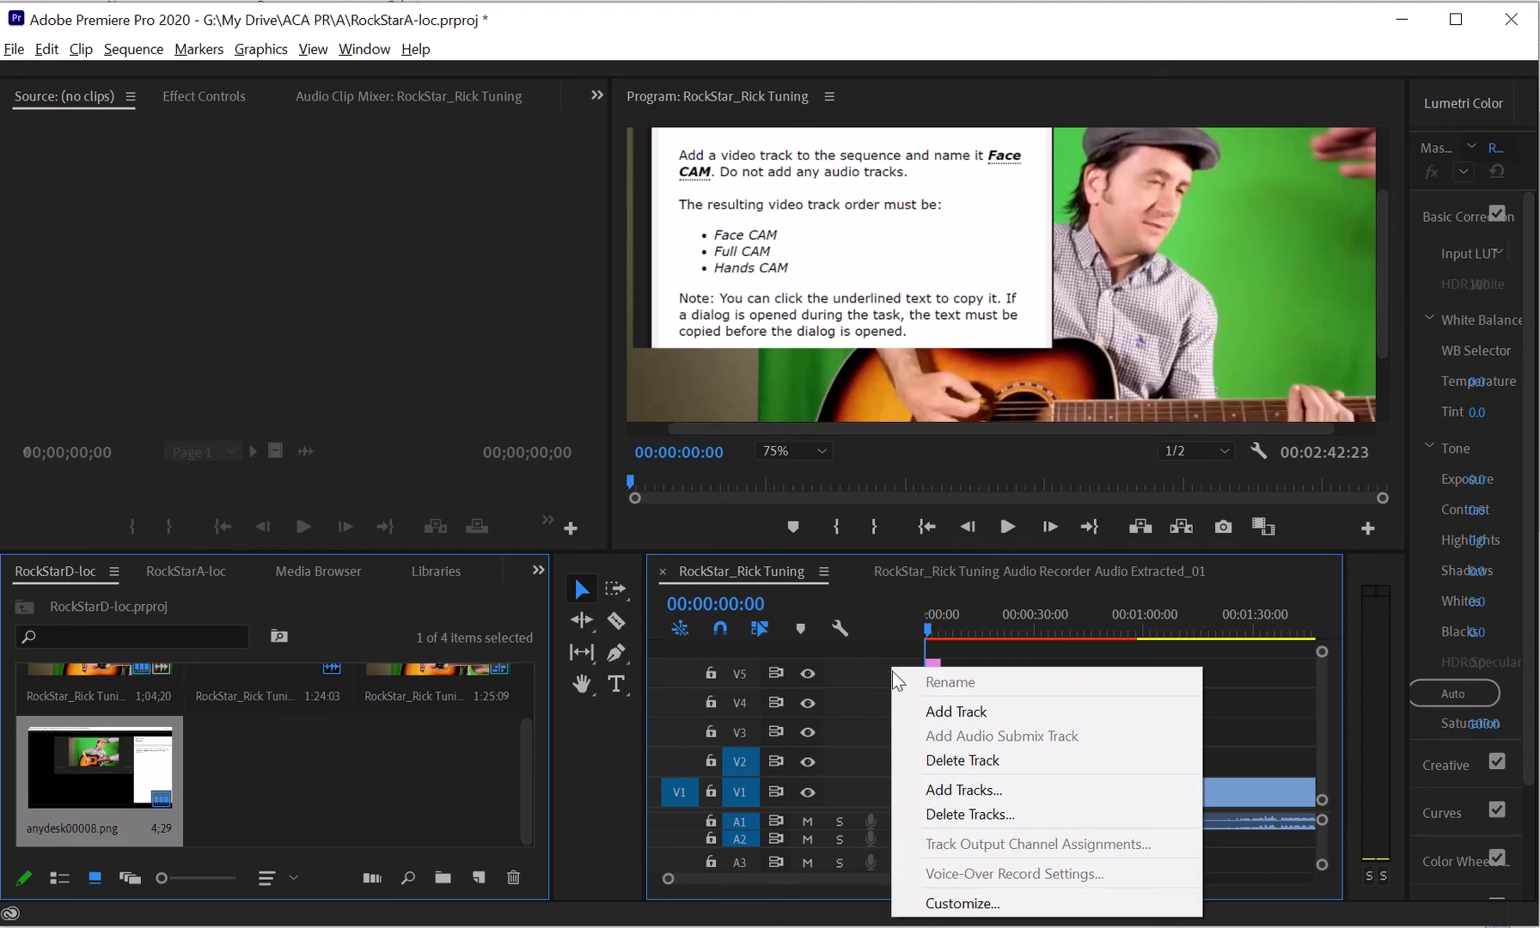
click(931, 760)
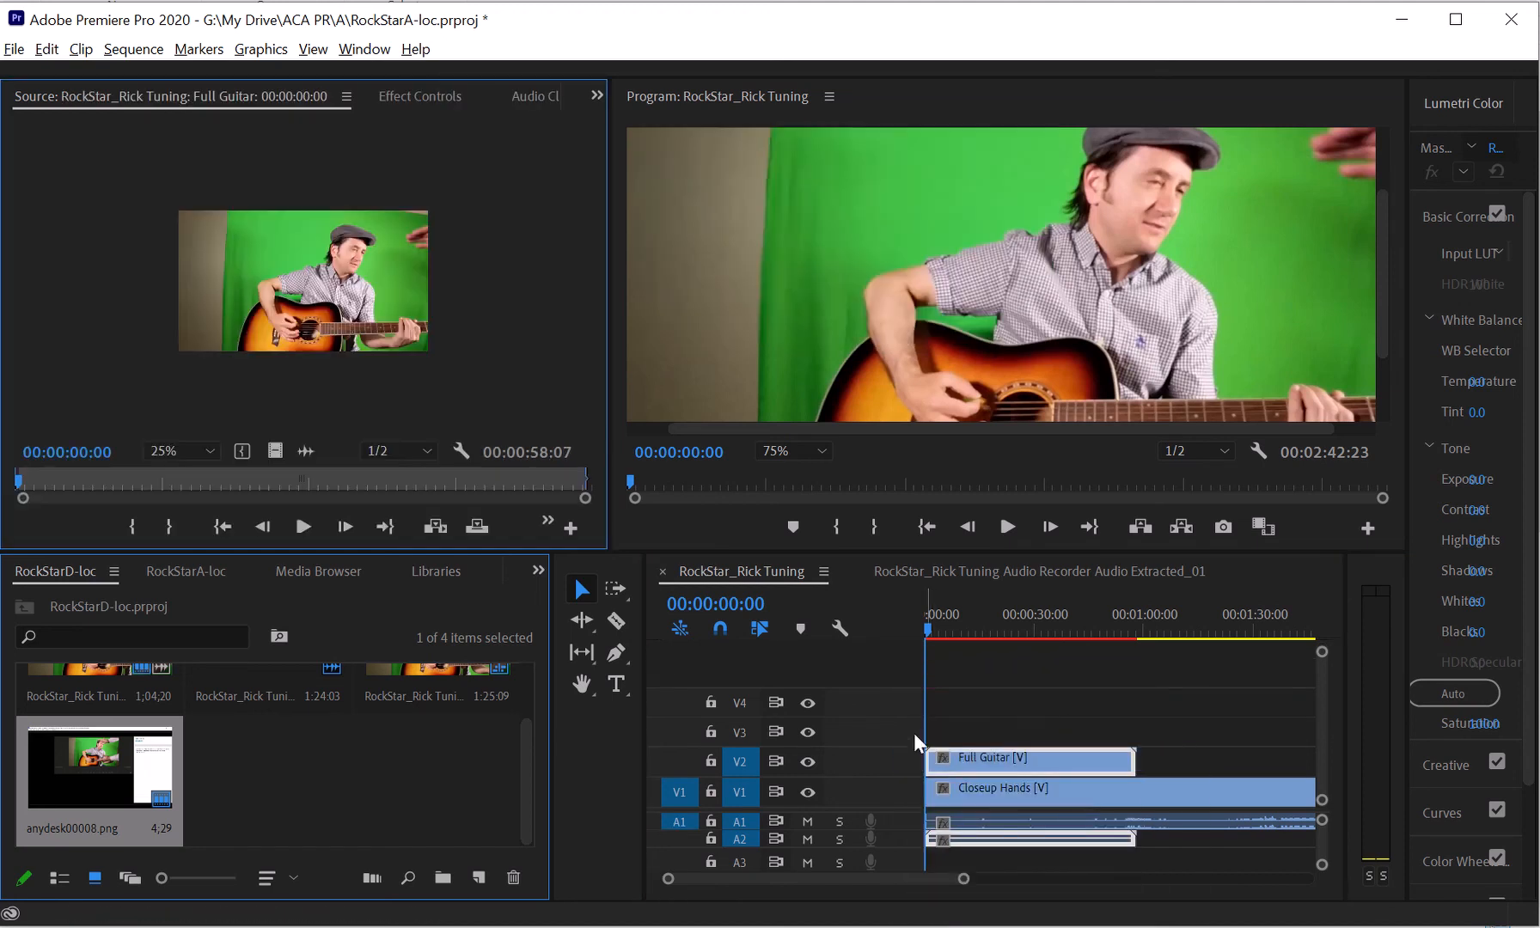
right_click(894, 700)
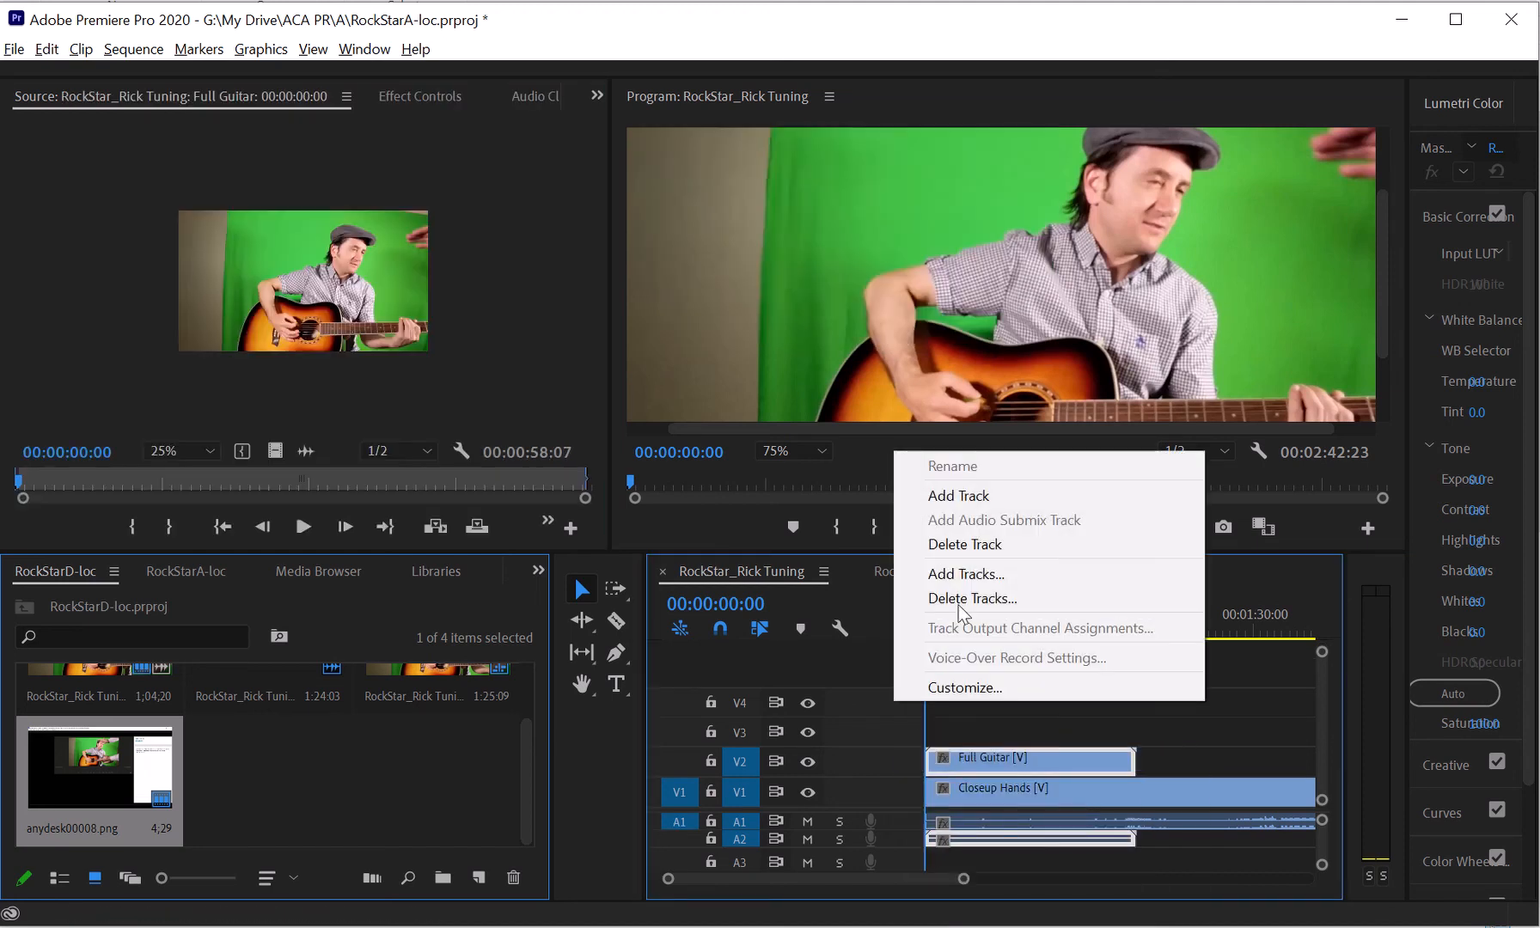
click(968, 544)
right_click(895, 731)
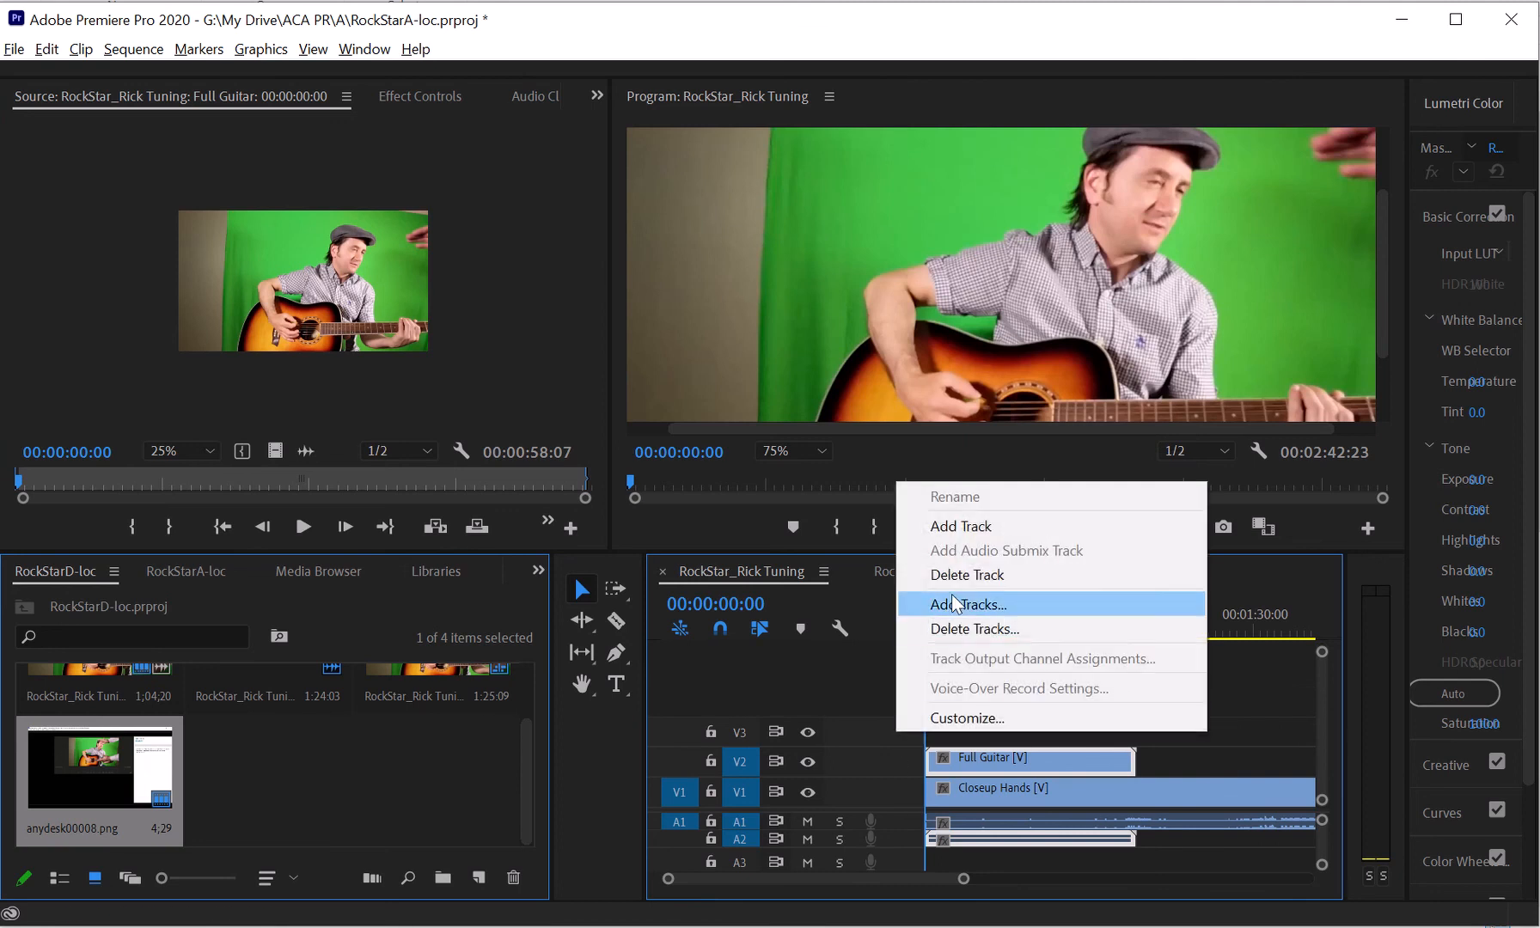
click(952, 584)
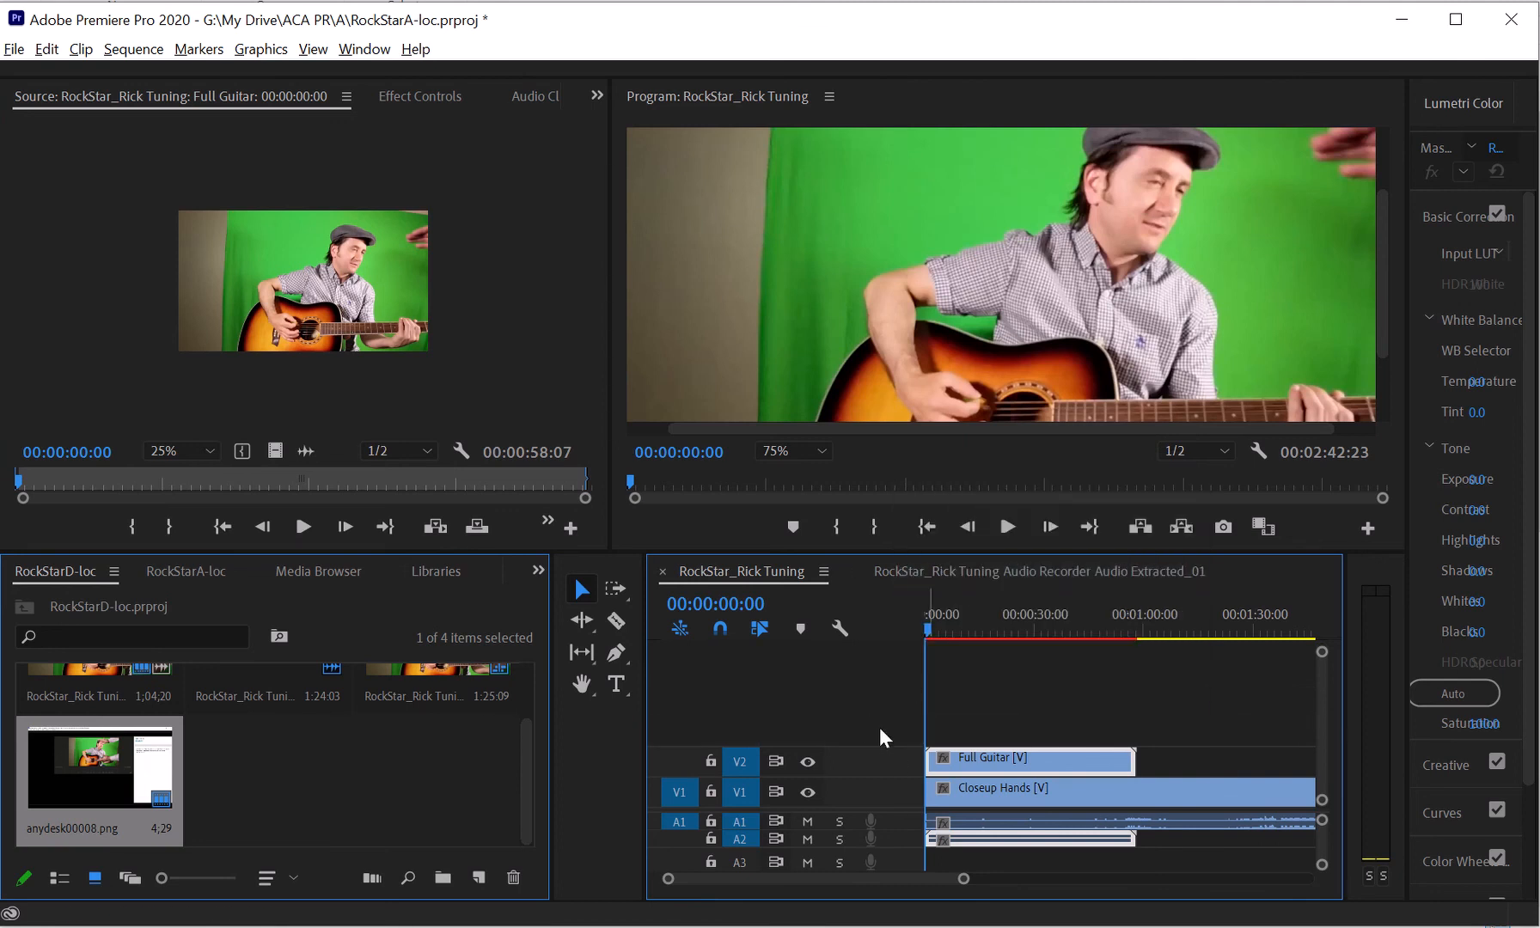
Add 1 video track placed After Full CAM, with the number of added audio tracks set to 0
right_click(879, 727)
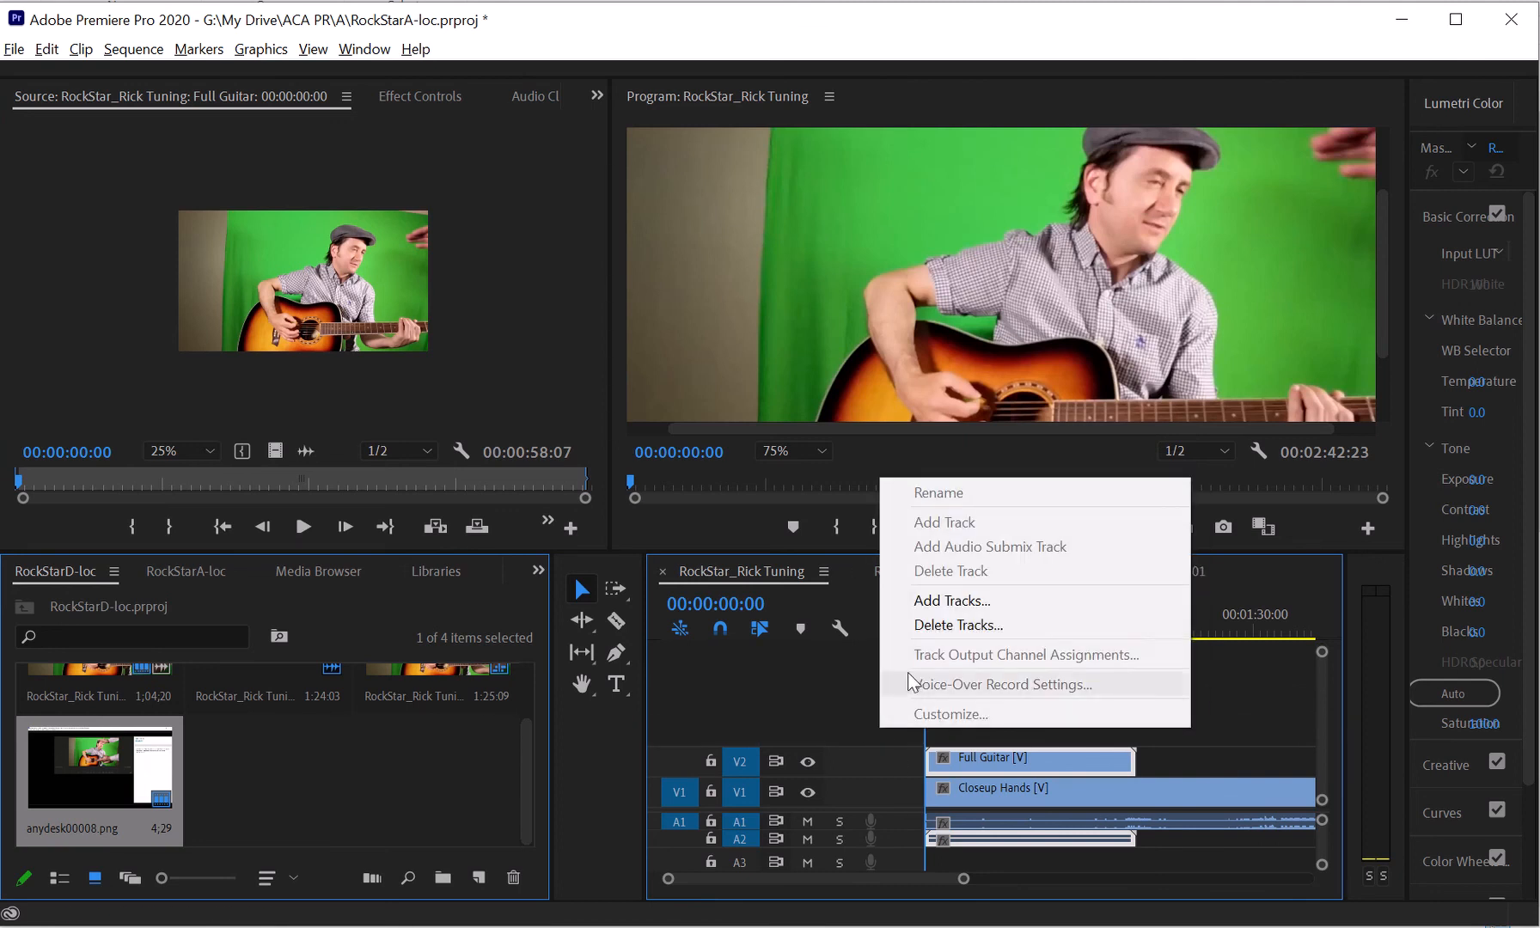
click(935, 601)
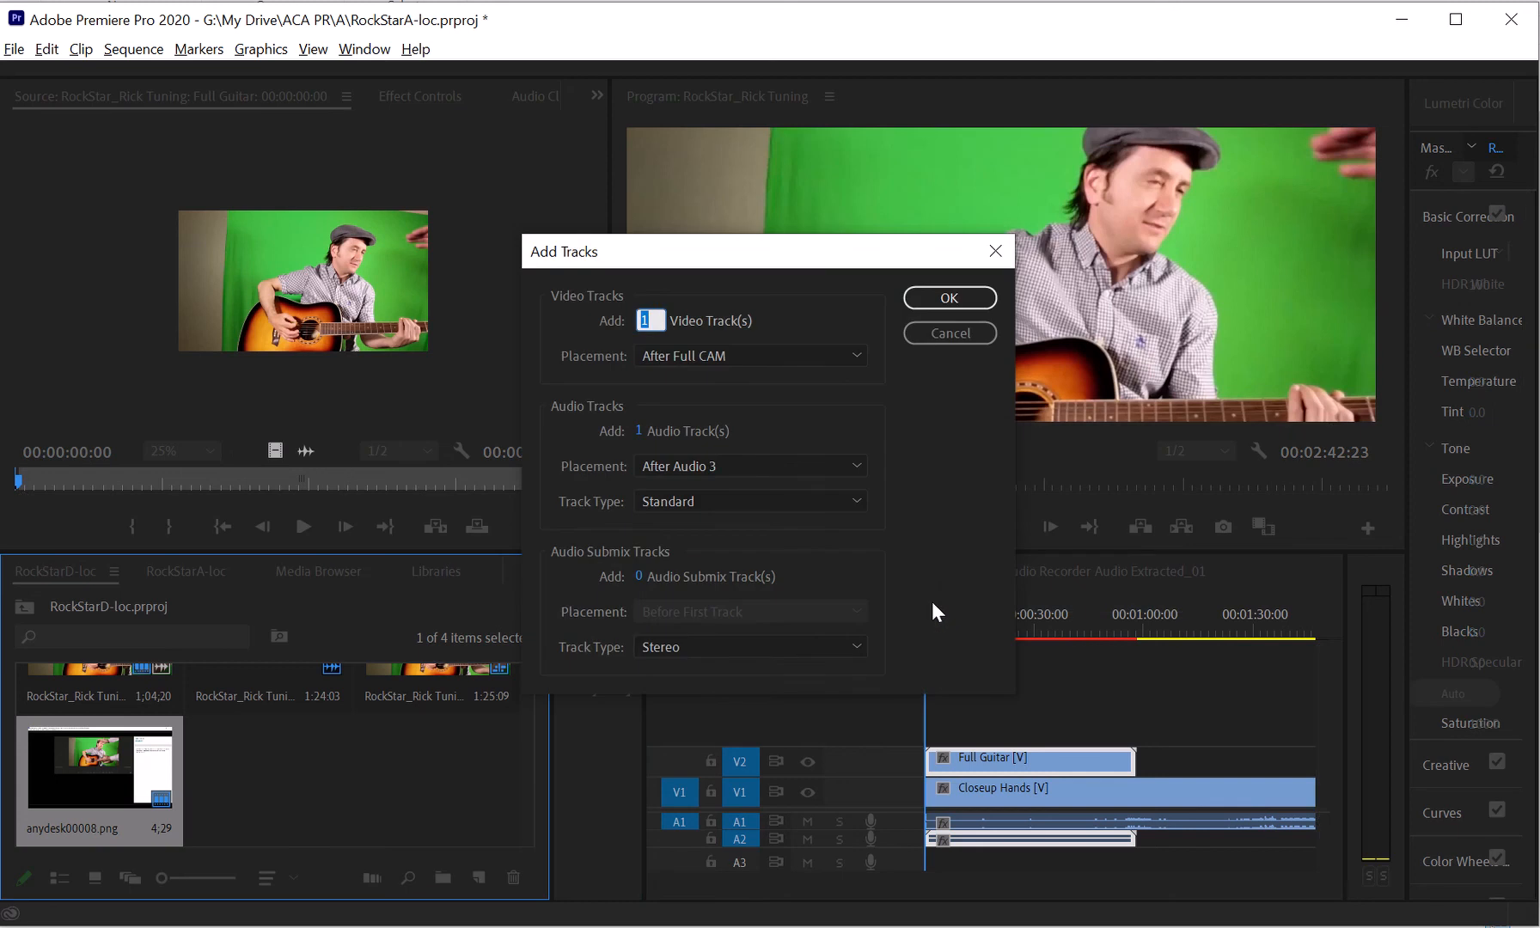
click(729, 355)
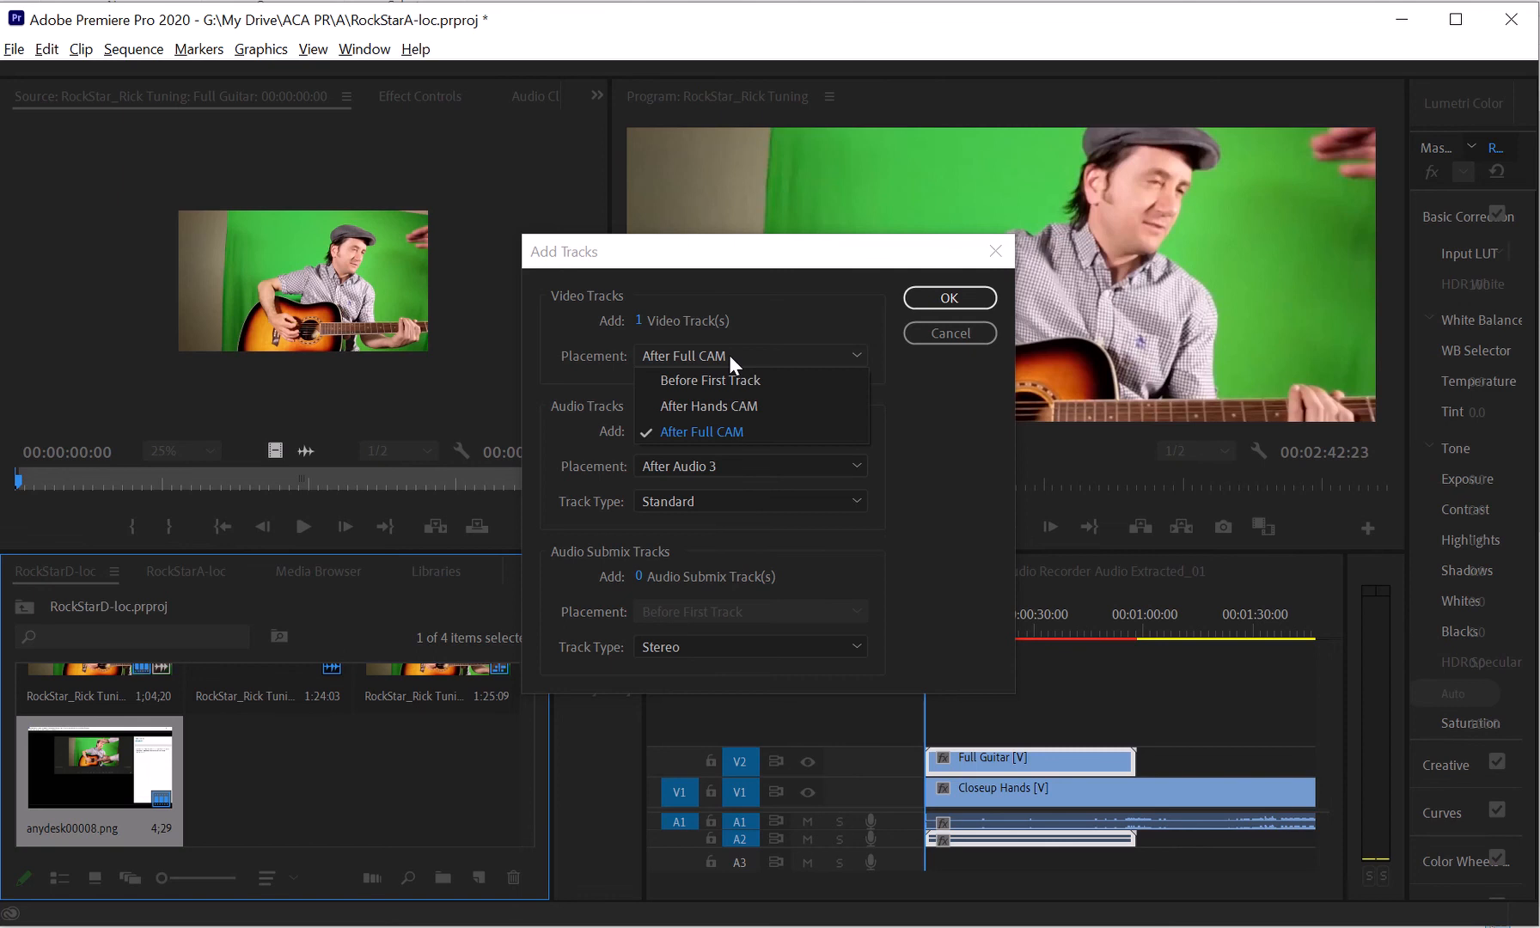
click(729, 355)
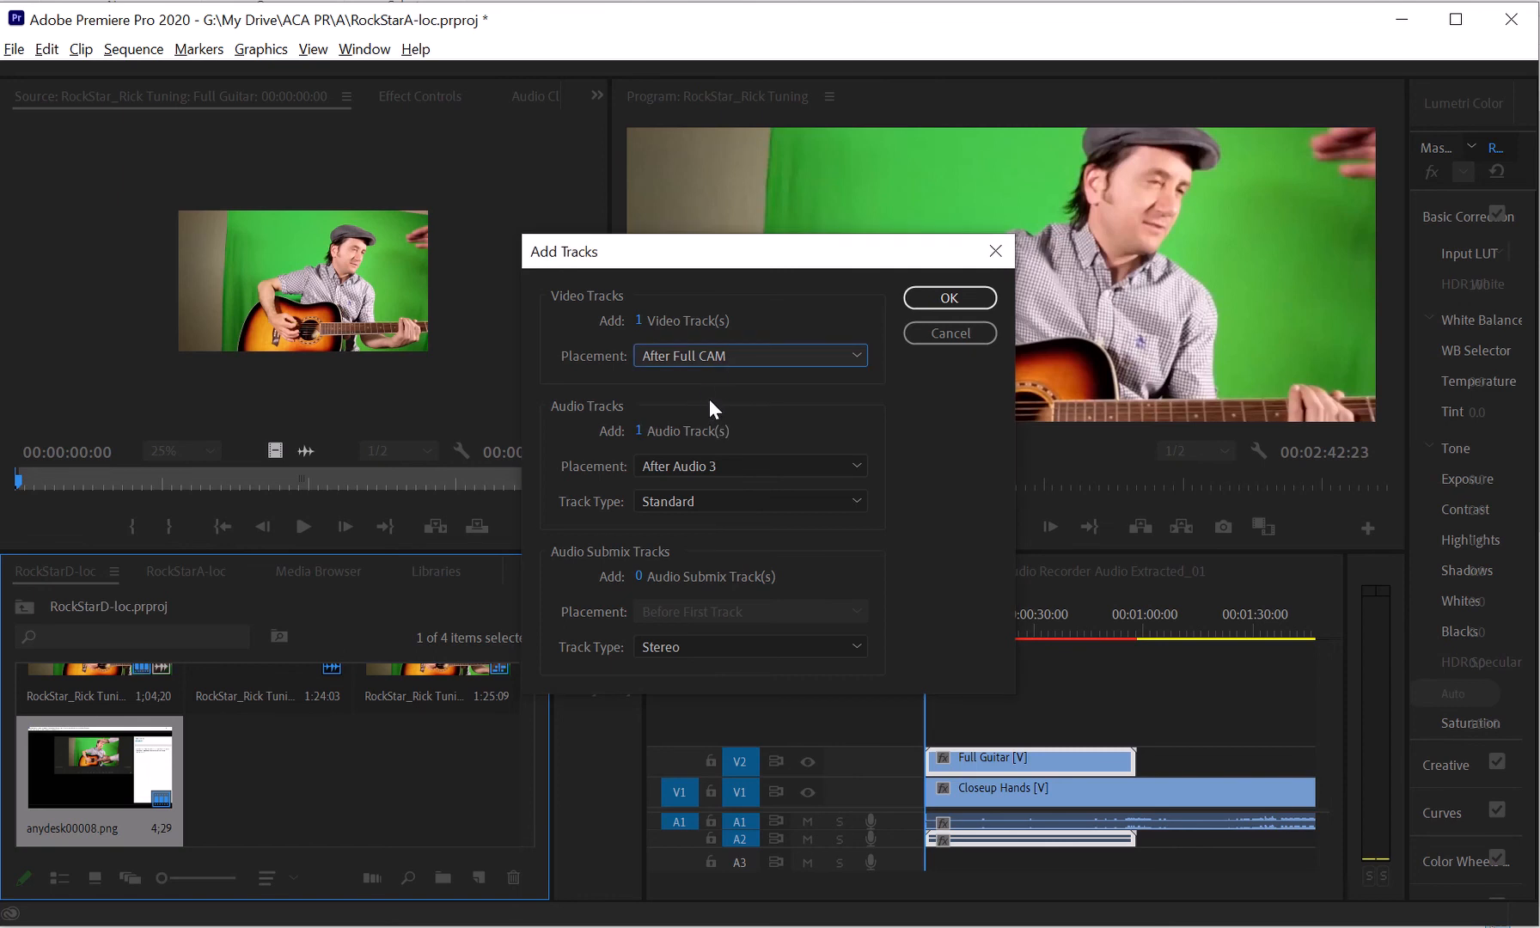
click(641, 437)
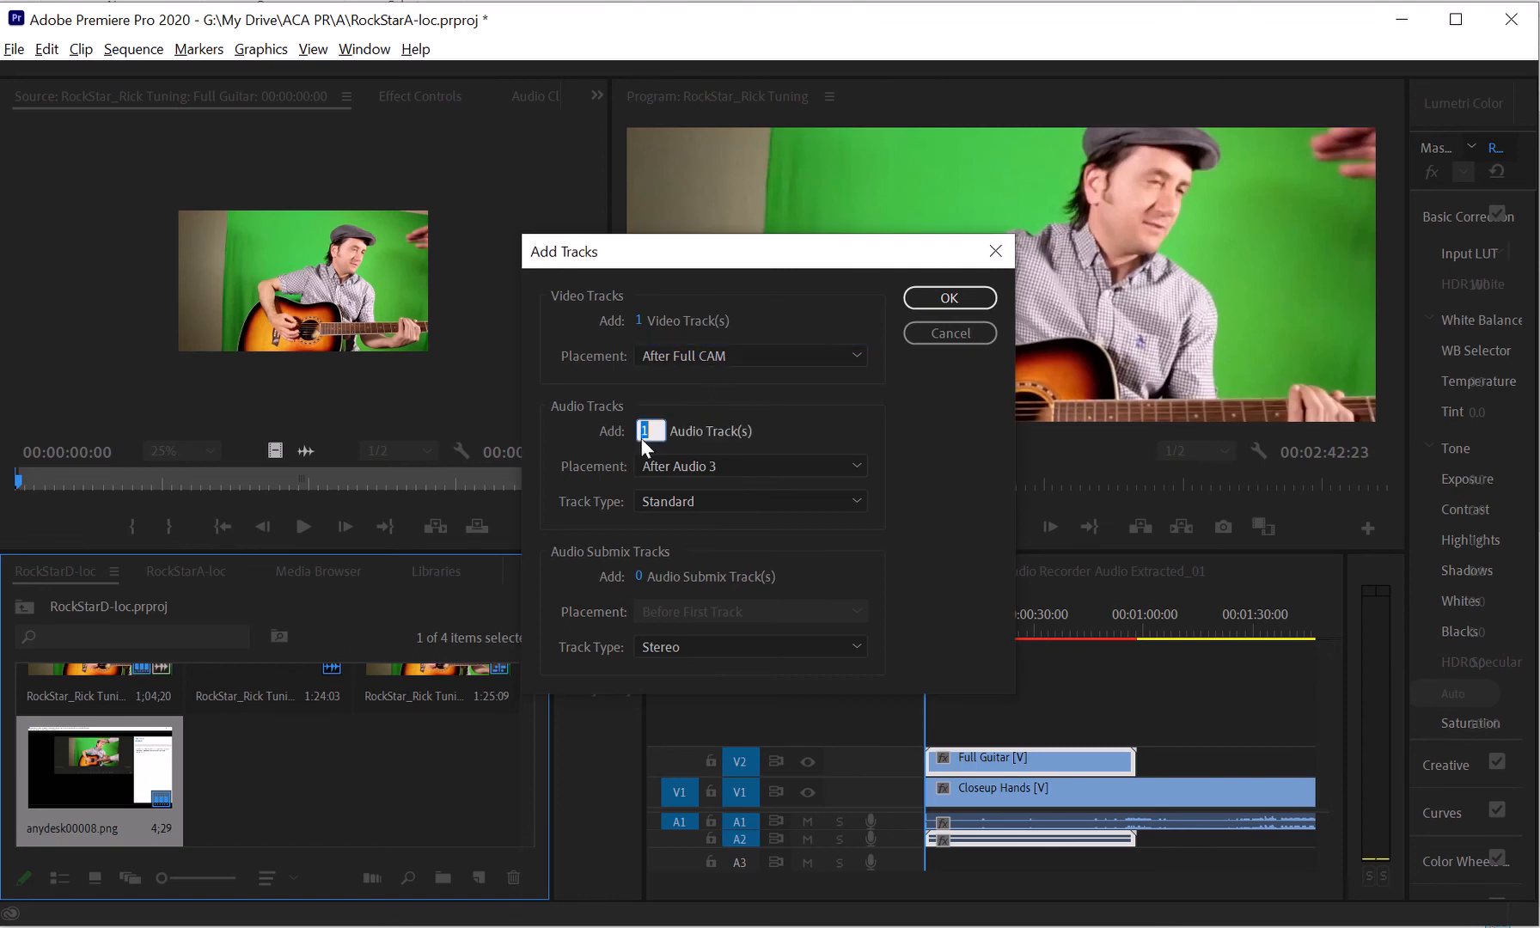
text(0)
click(944, 294)
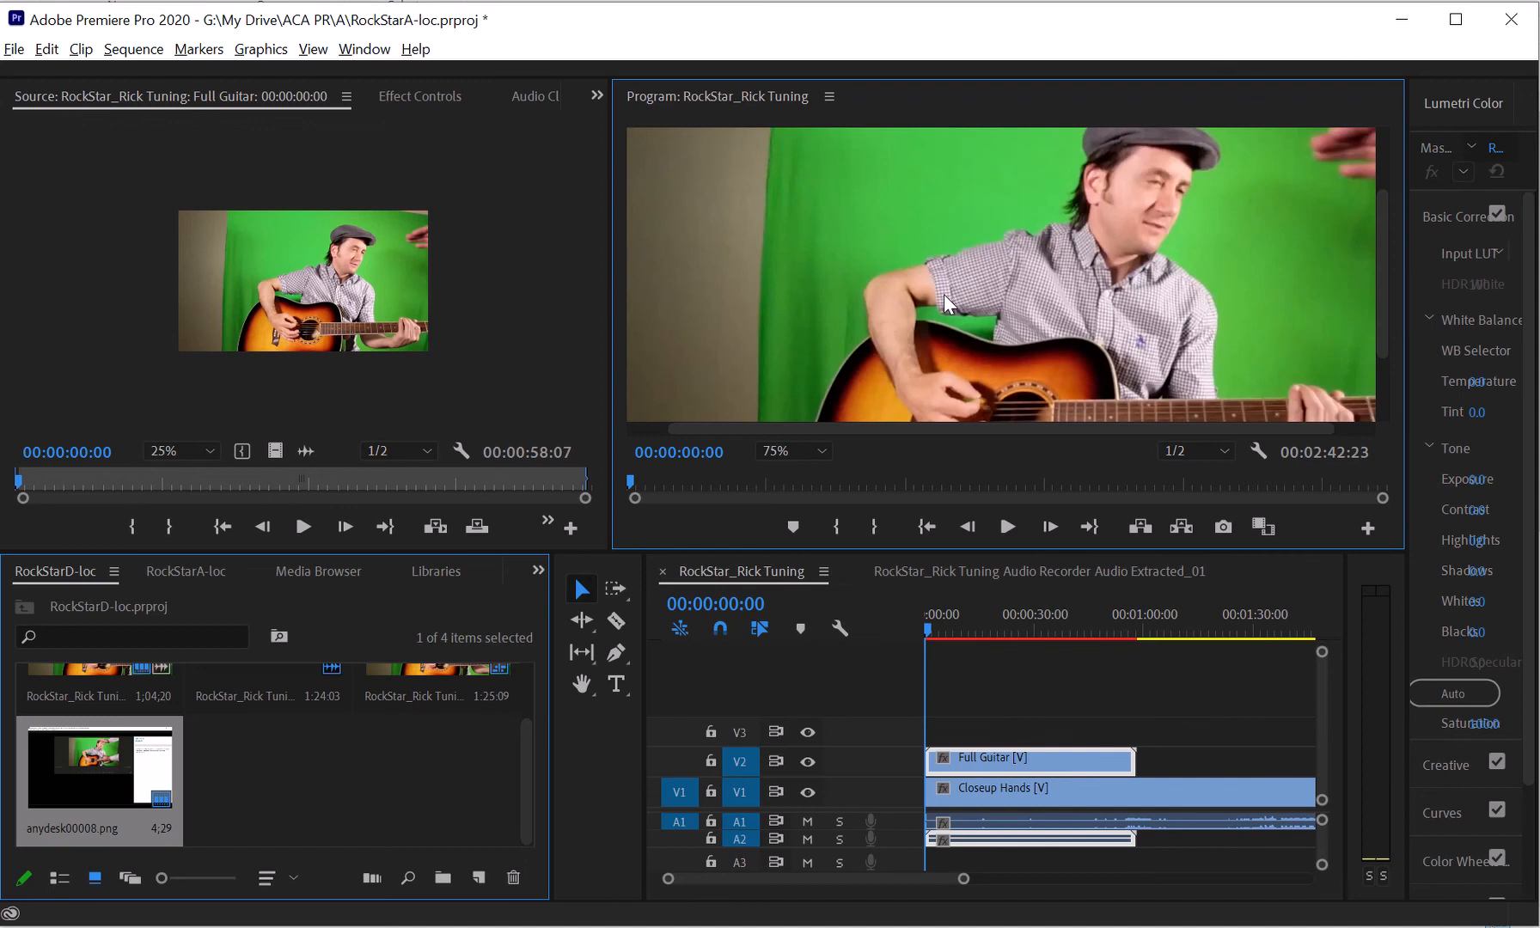